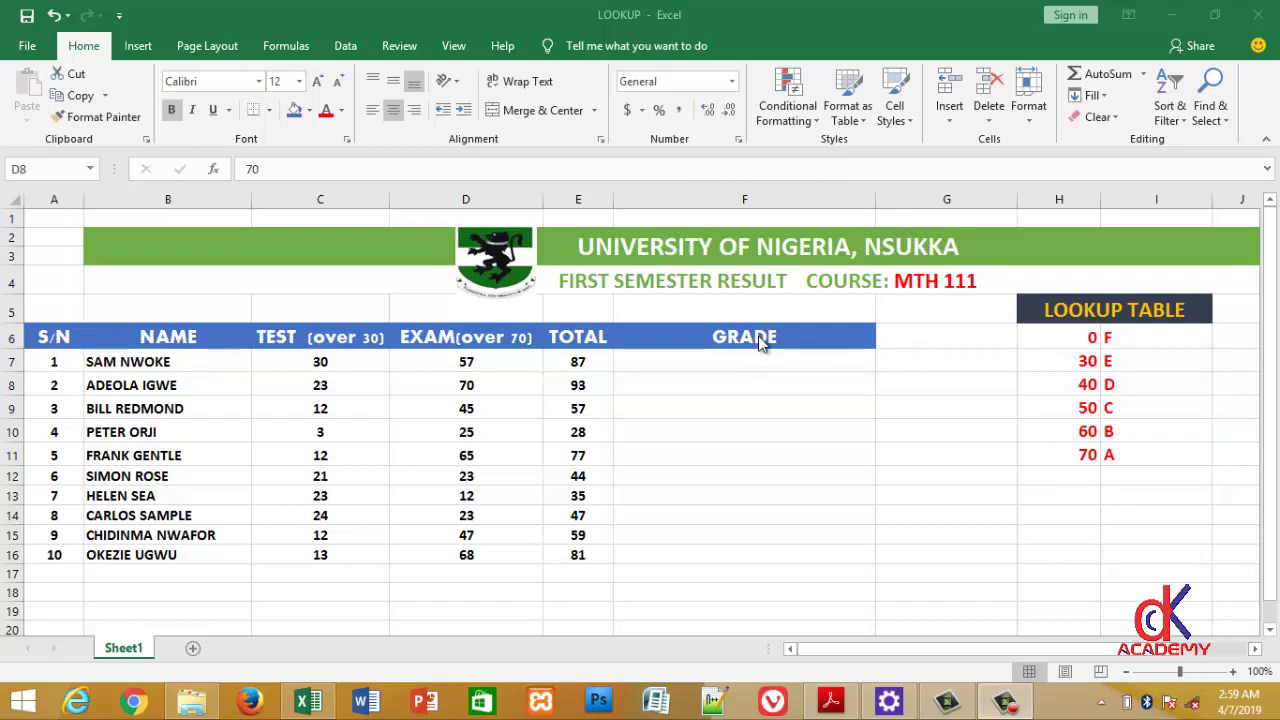
left_click(690, 361)
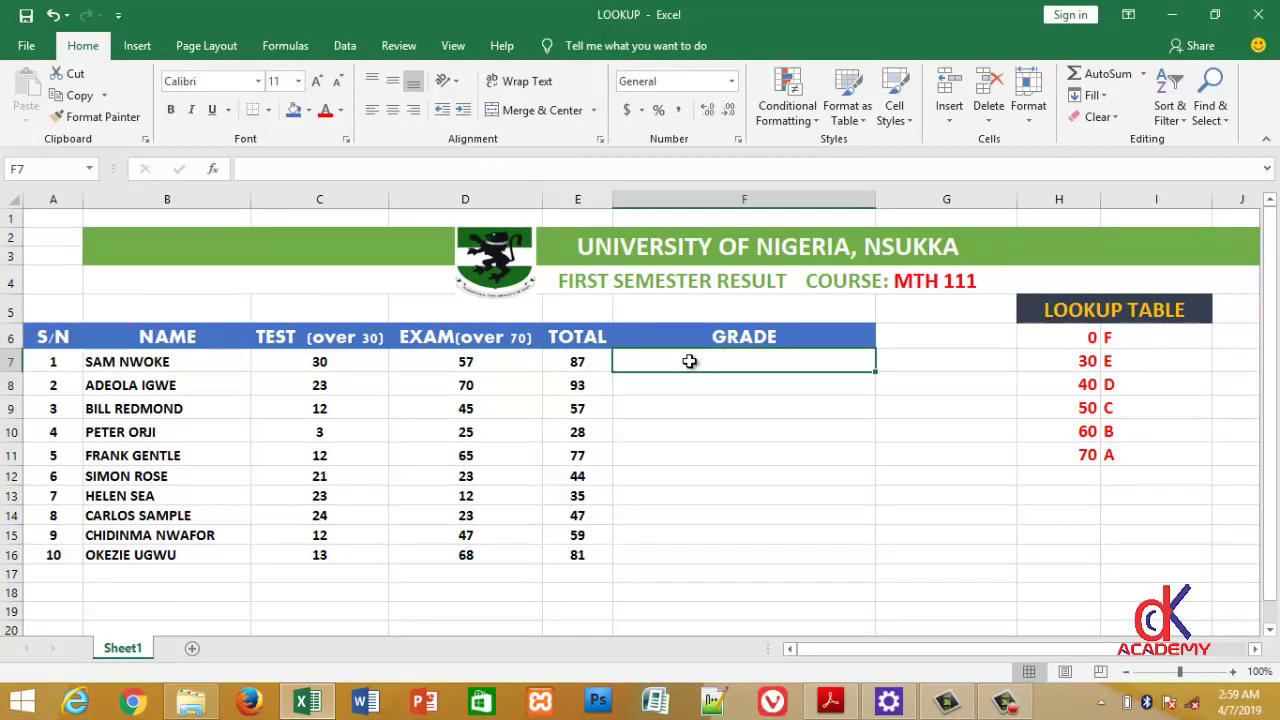
type("VLO")
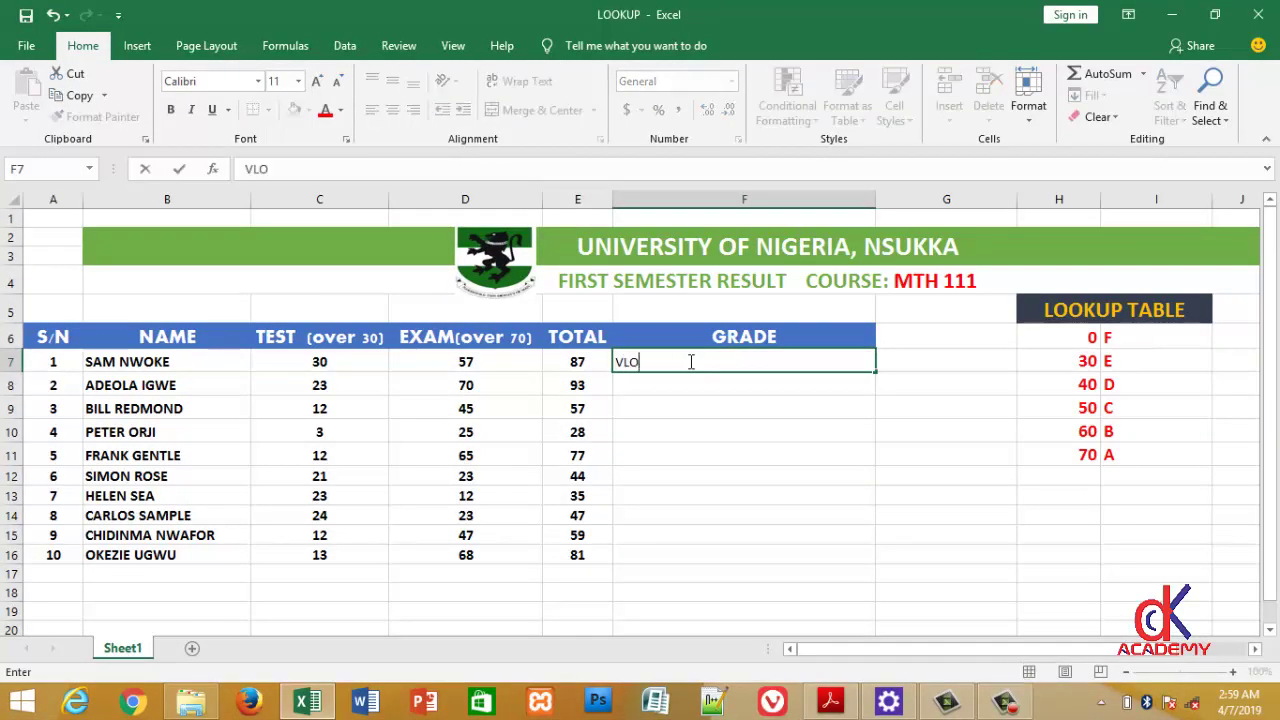
type("OKUP")
type("()")
left_click(679, 363)
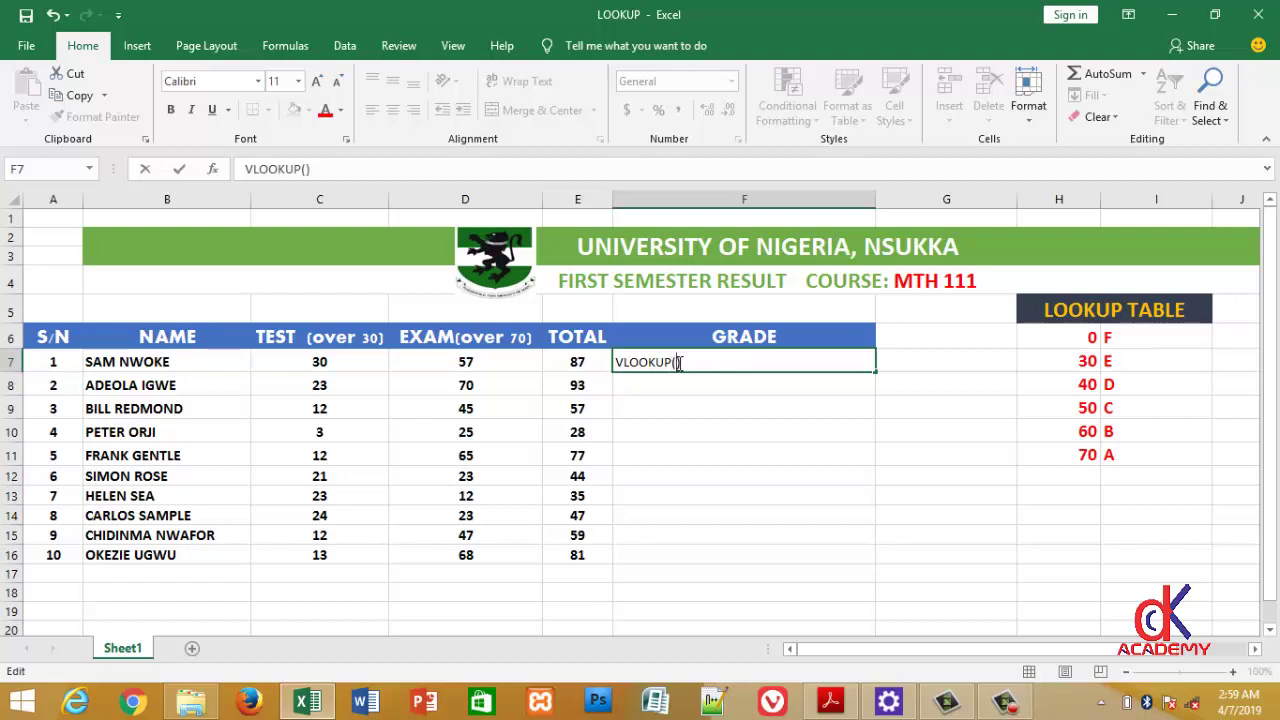
left_click(617, 363)
type("=")
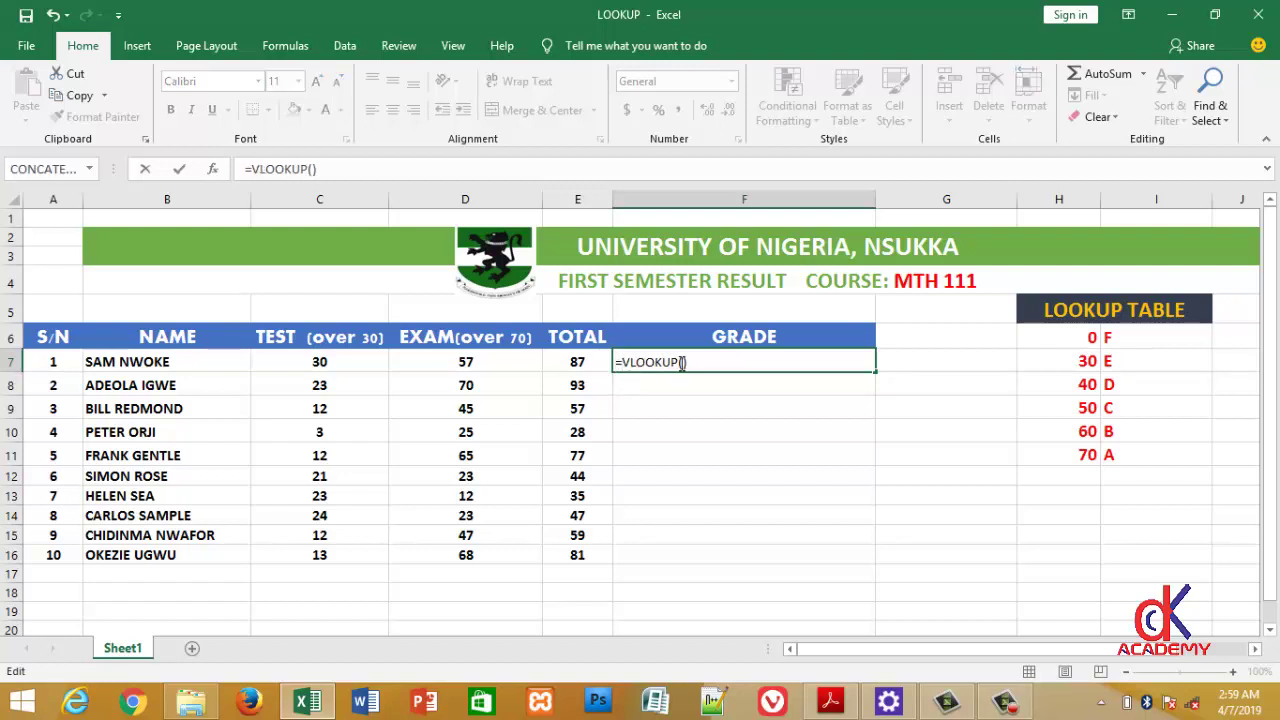
left_click(681, 362)
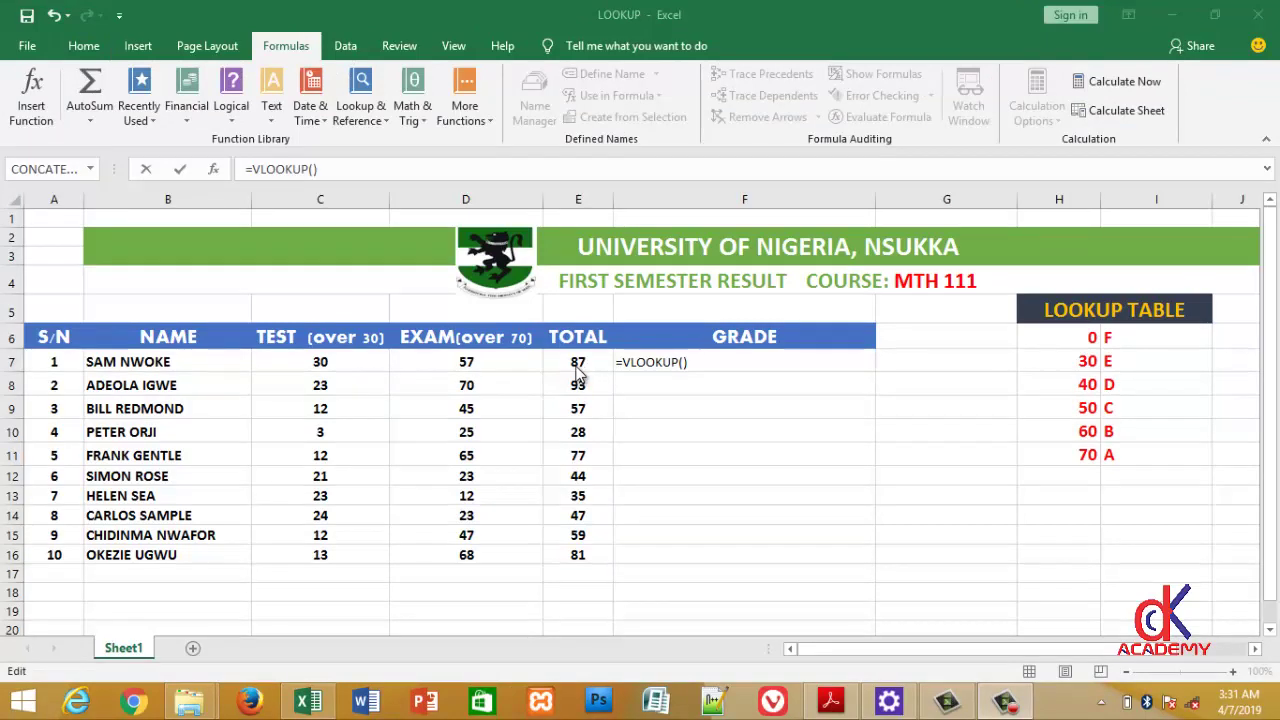
left_click(686, 363)
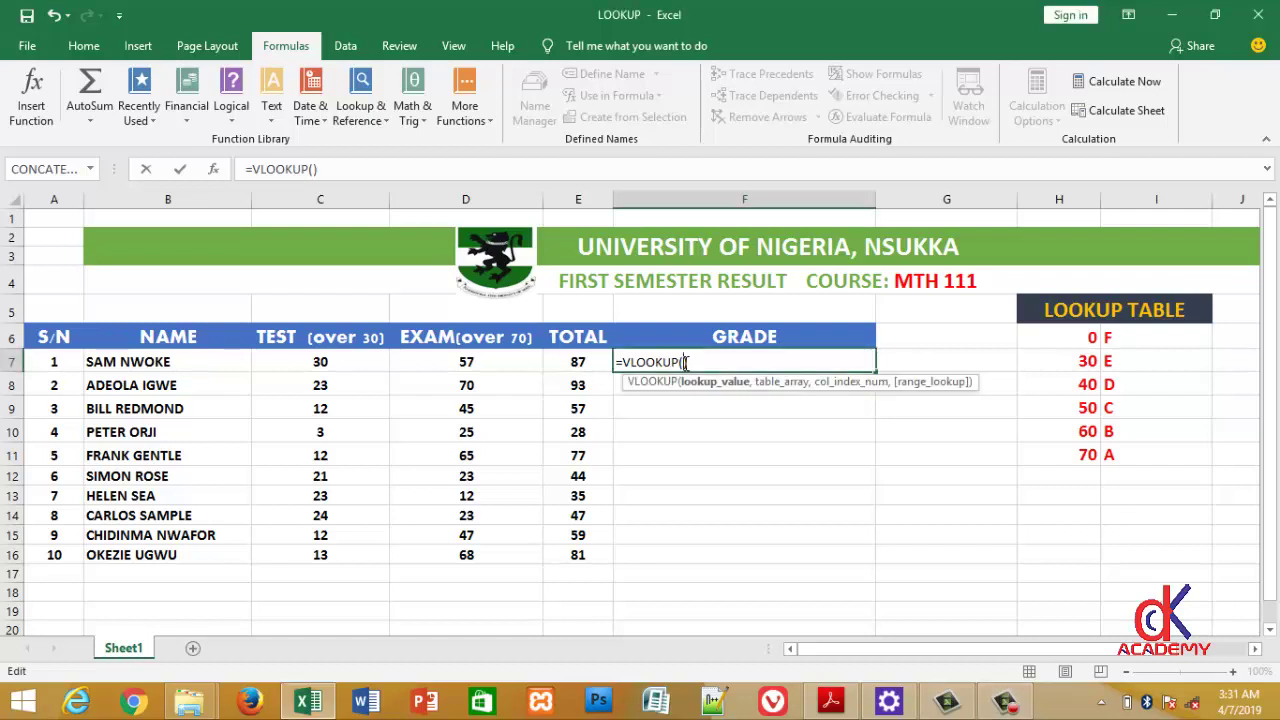
left_click(701, 364)
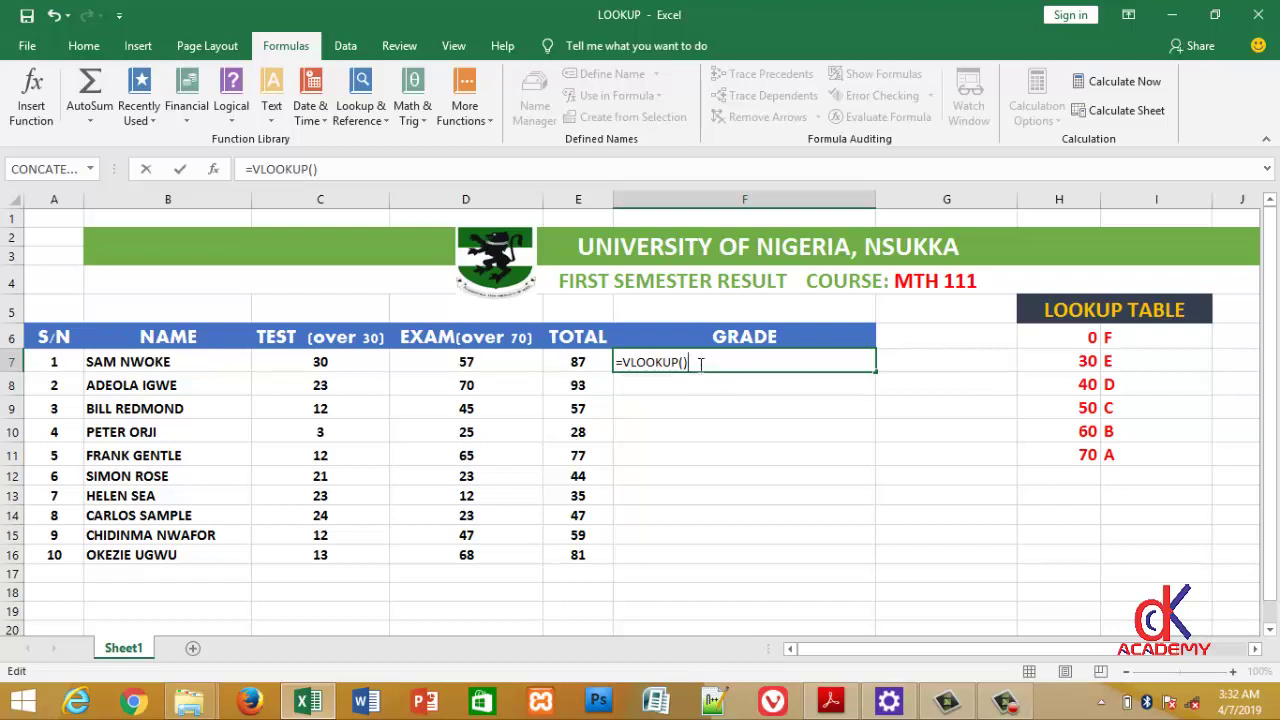
key("BackSpace")
key("BackSpace")
key("BackSpace")
key("BackSpace")
key("BackSpace")
key("BackSpace")
key("BackSpace")
key("BackSpace")
key("BackSpace")
key("BackSpace")
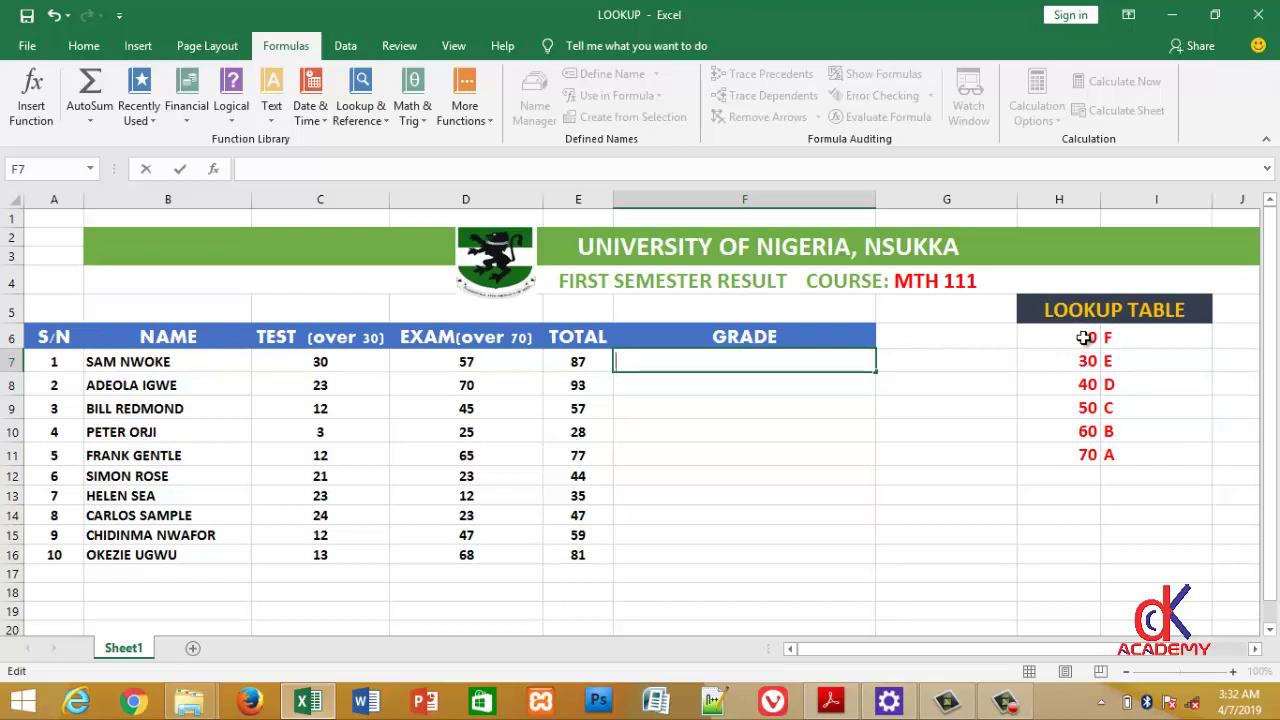
Start defining a new name for the lookup table range H6:I11 and enter GRADE as the name
left_click_drag(1084, 337, 1122, 454)
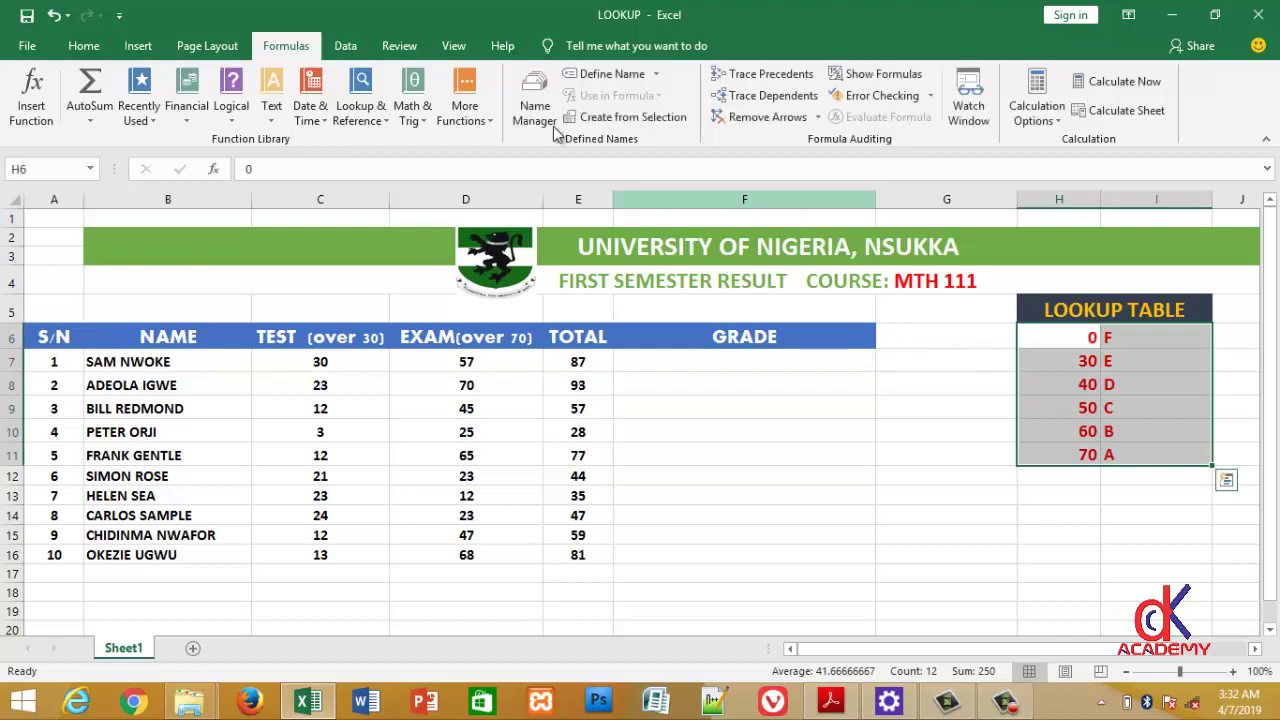
double_click(272, 52)
left_click(272, 52)
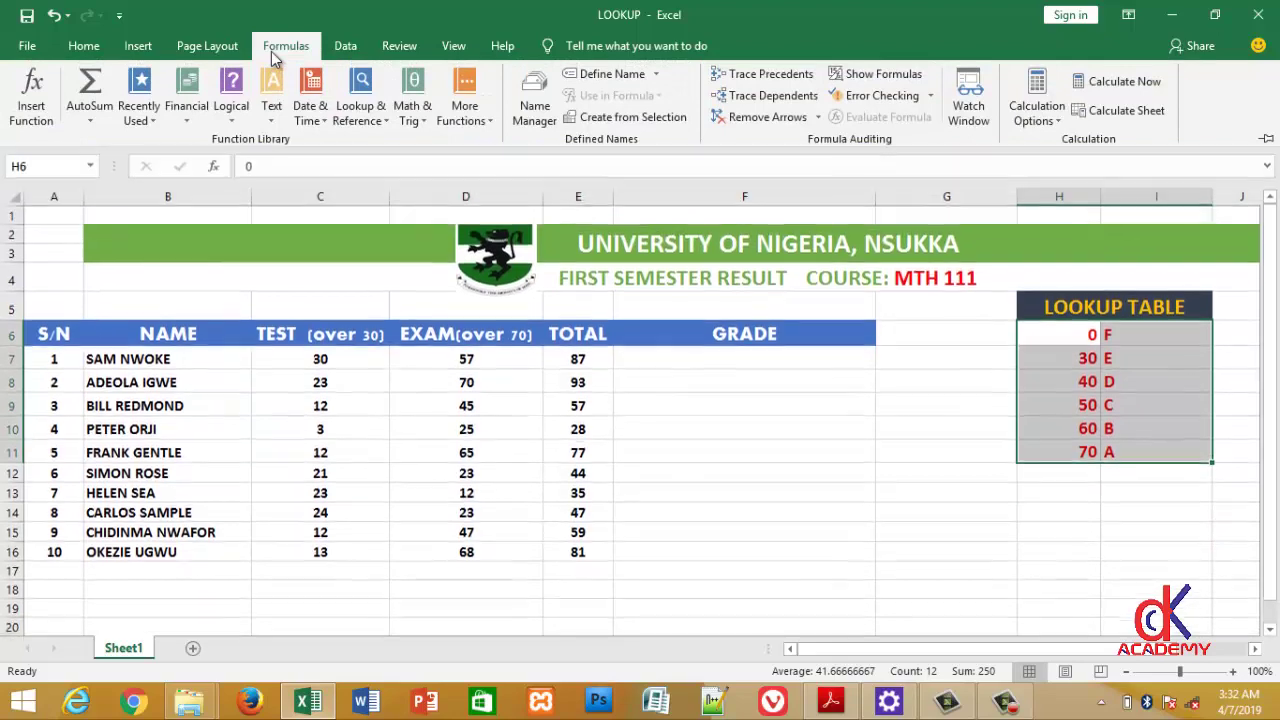
left_click(274, 50)
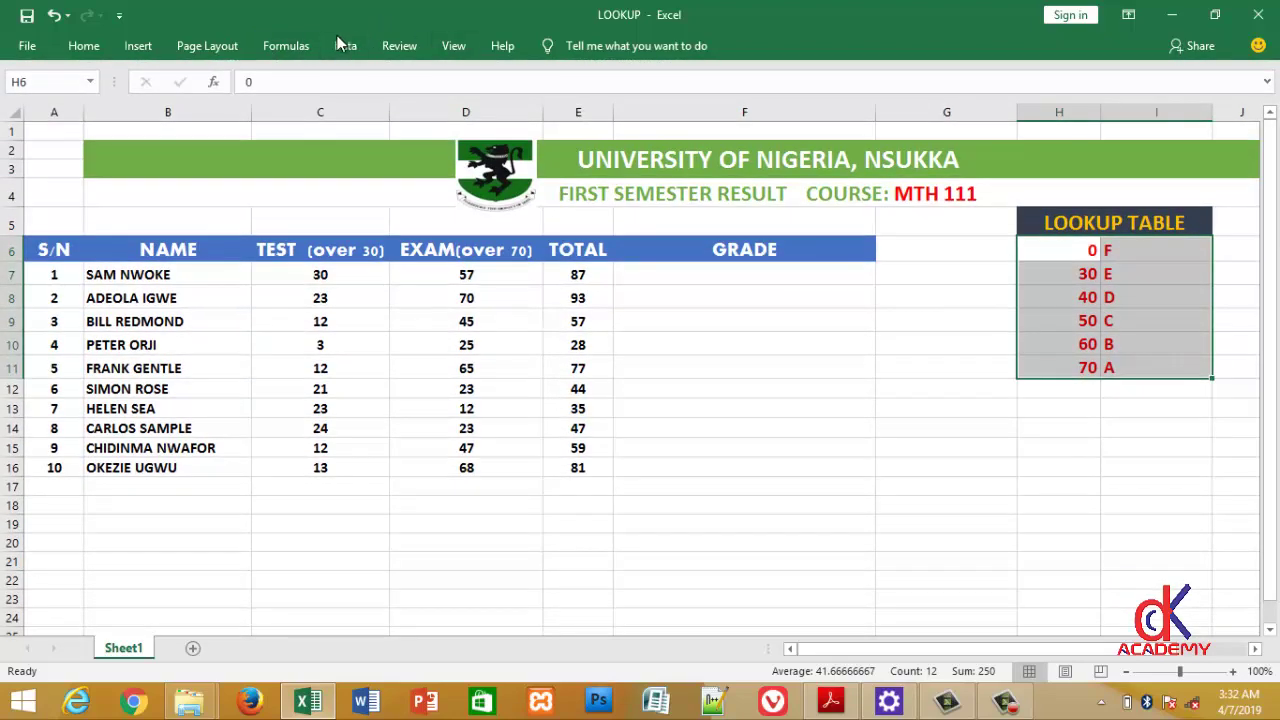
double_click(300, 47)
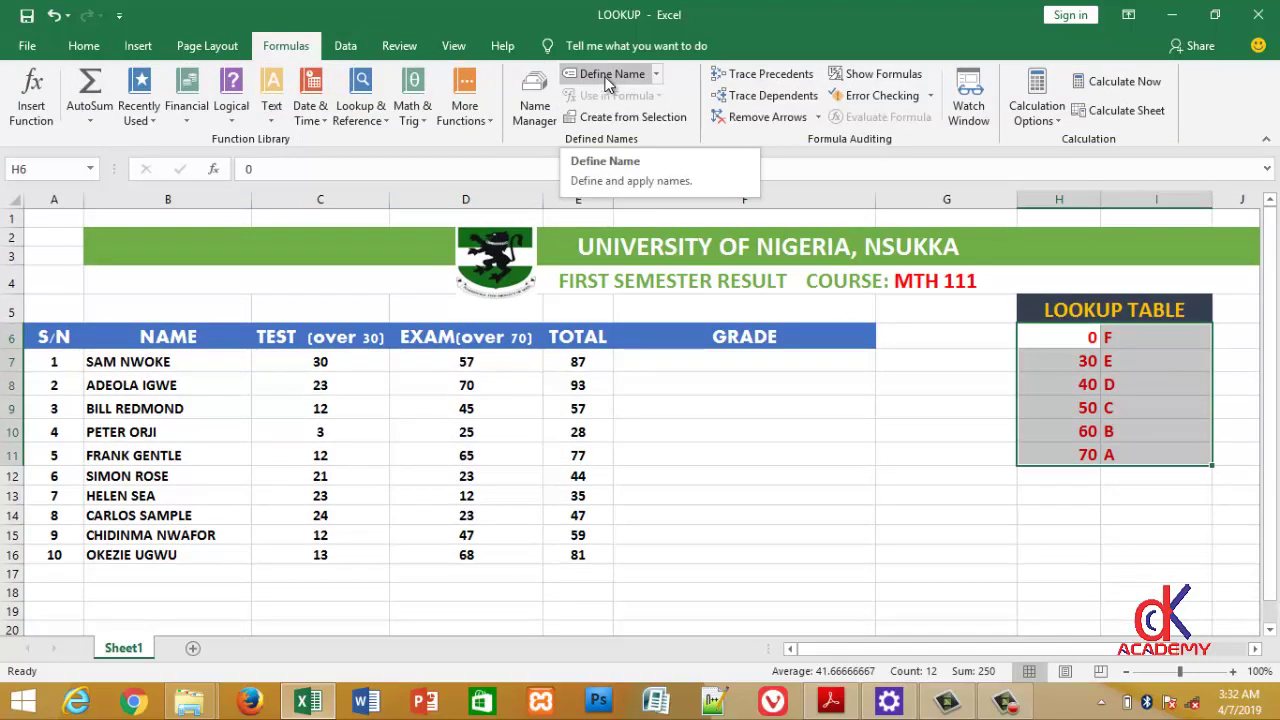
left_click(607, 80)
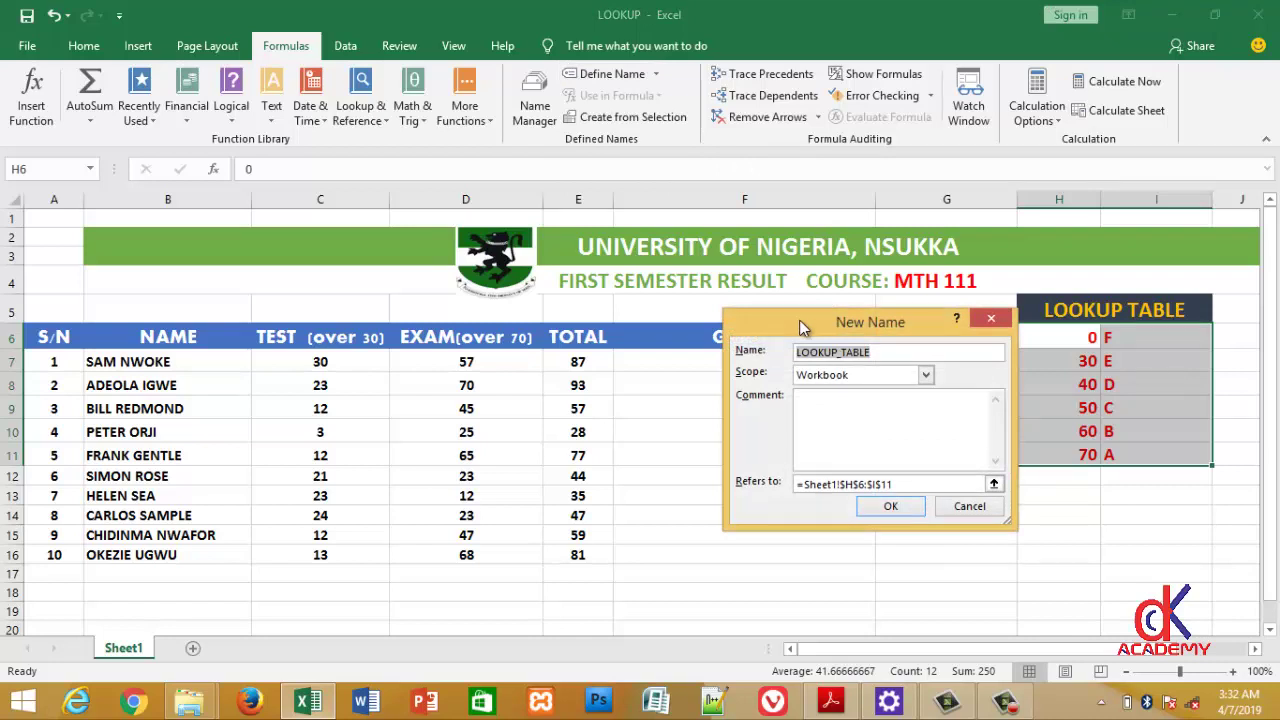
left_click_drag(803, 328, 686, 258)
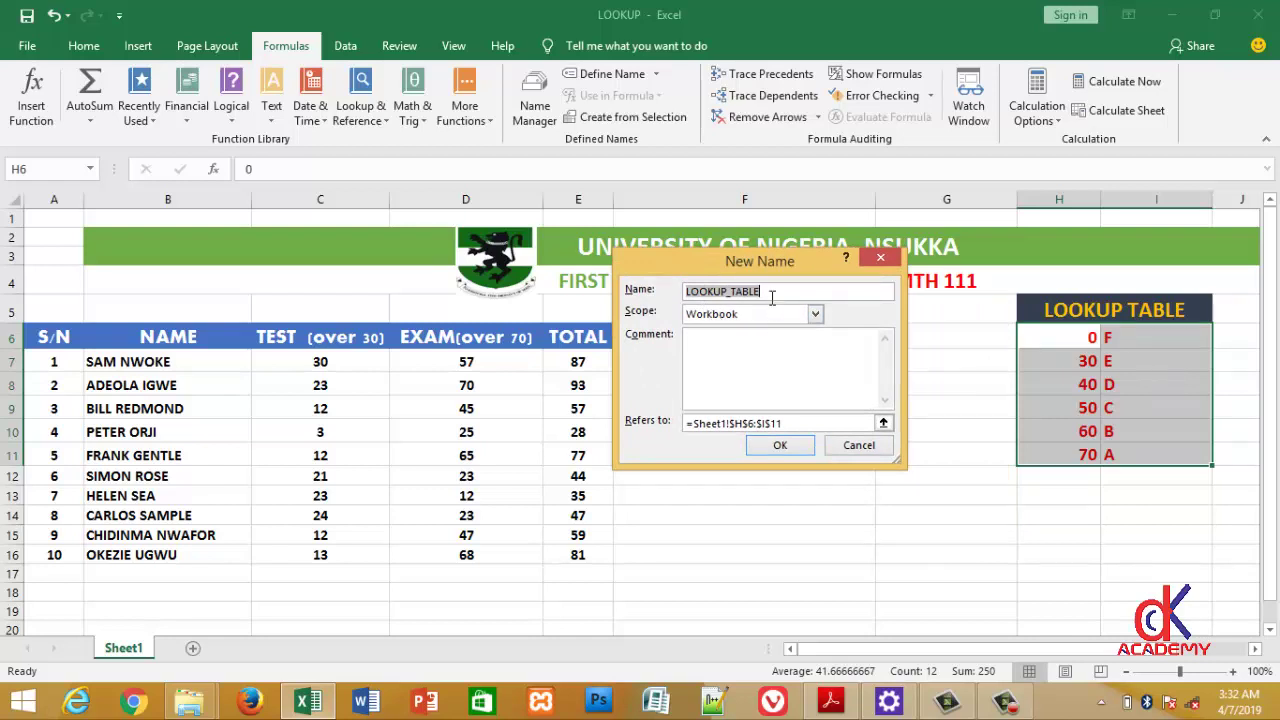
key("BackSpace")
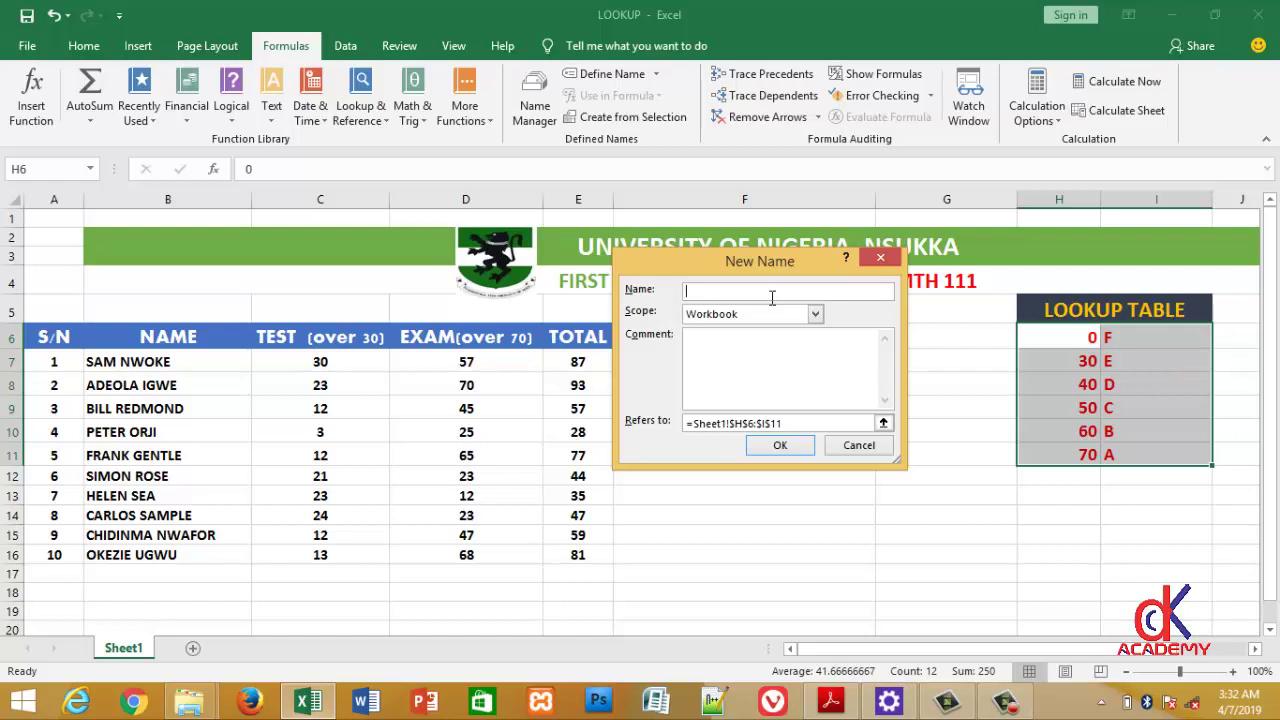
type("RADE")
Create the GRADE name with its scope set to Sheet1, and reselect H6:I11 to check the assigned name
left_click(815, 314)
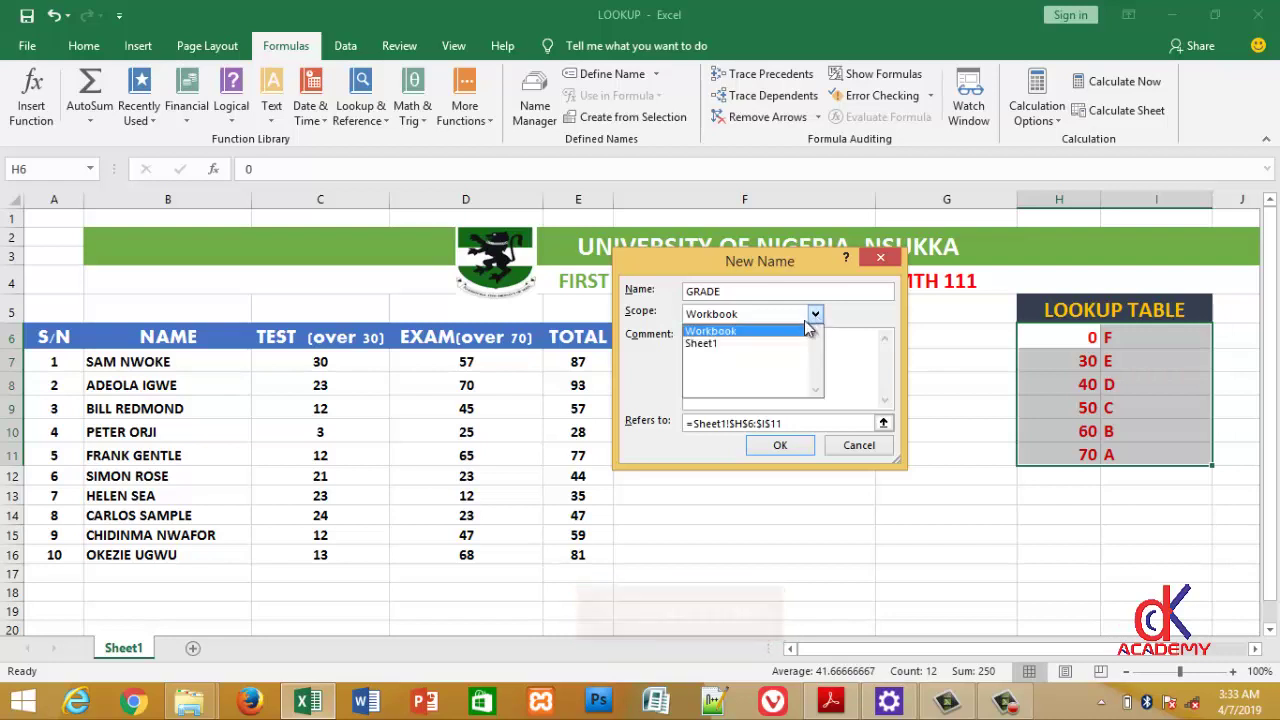
left_click(759, 344)
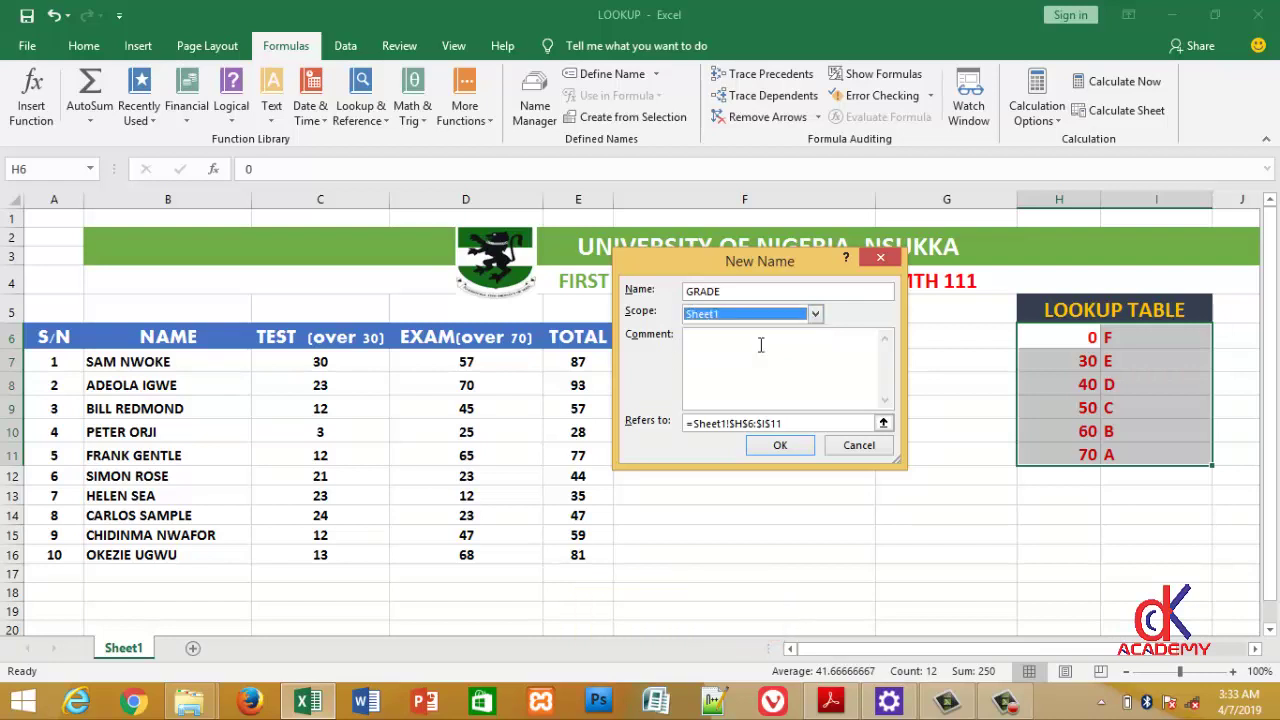
left_click(736, 424)
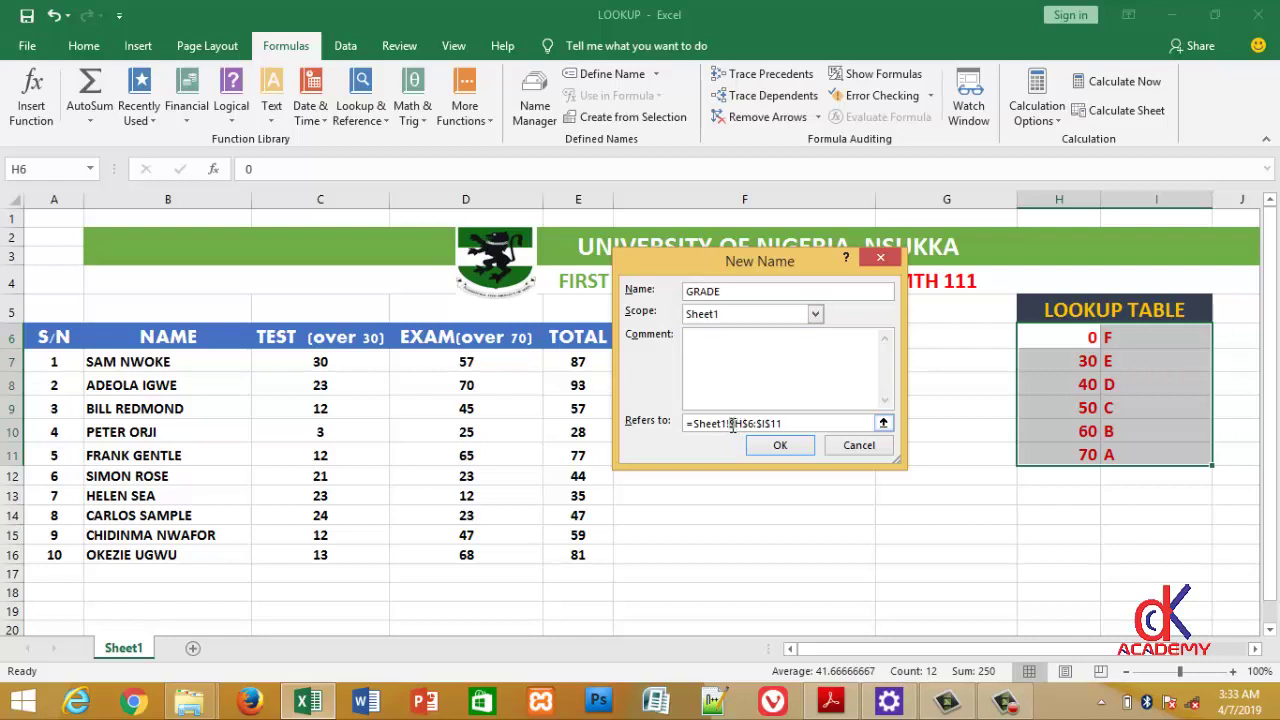
left_click(733, 424)
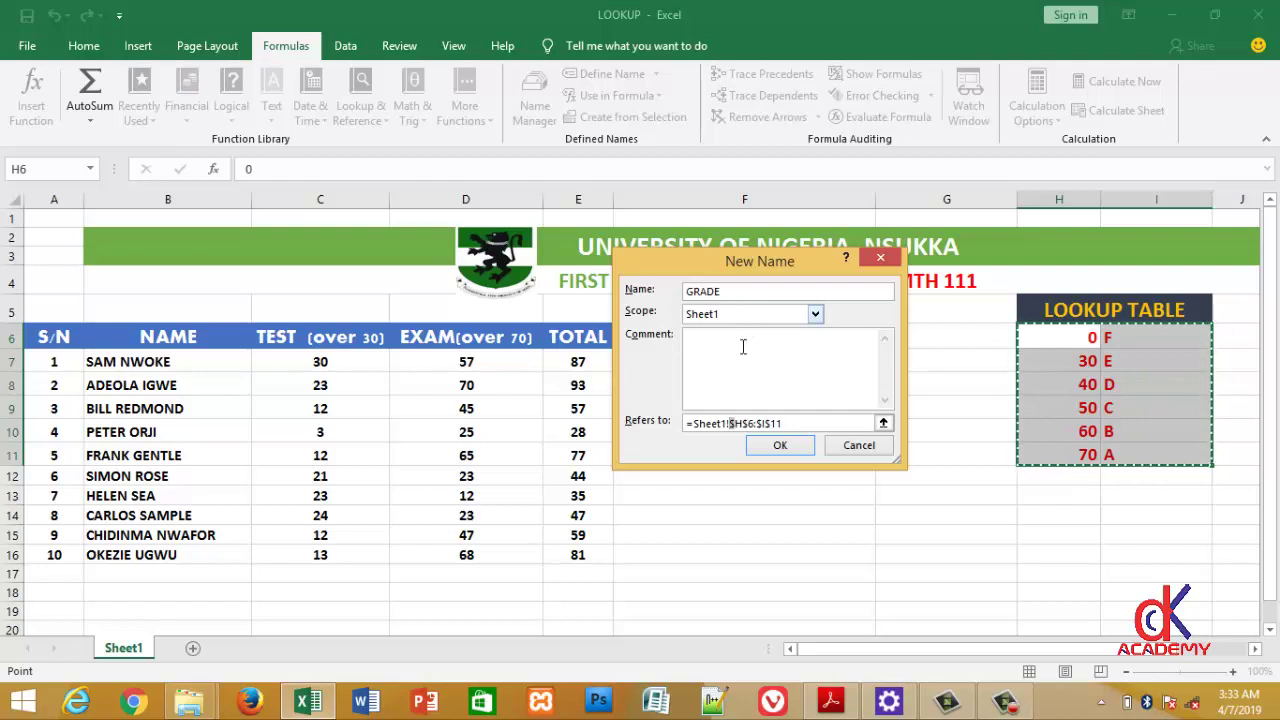
left_click(778, 447)
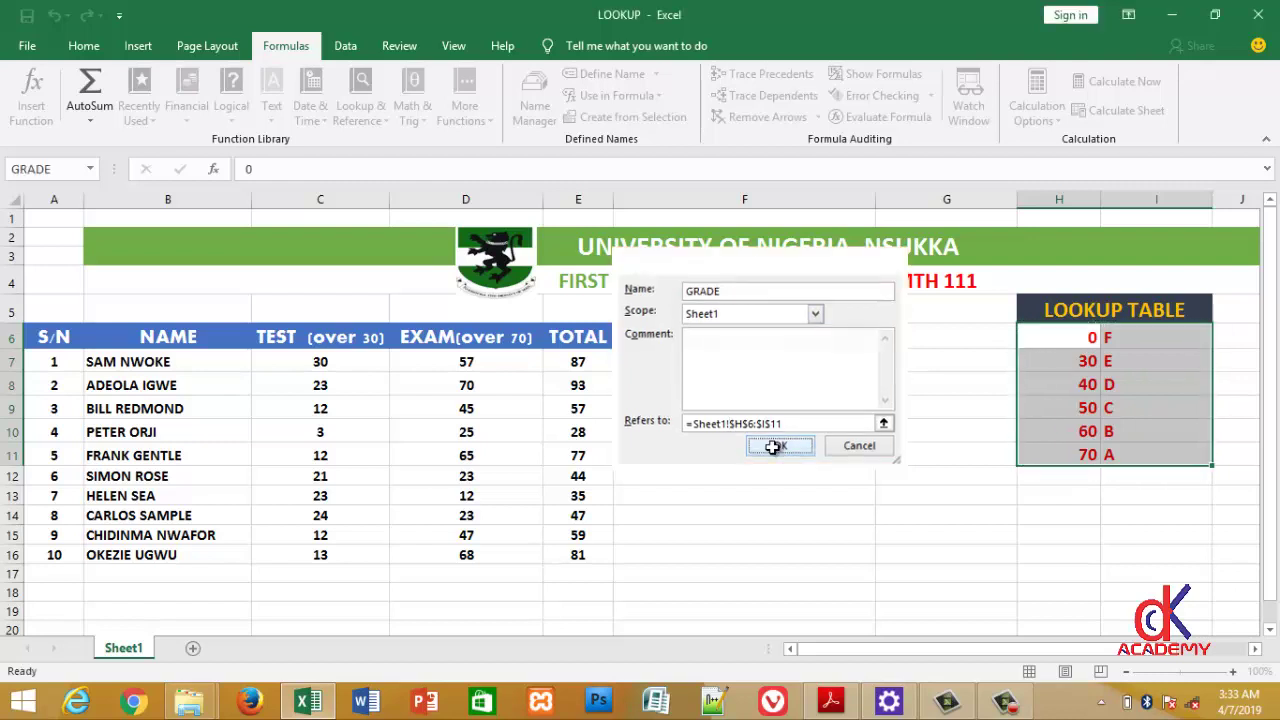
left_click(761, 430)
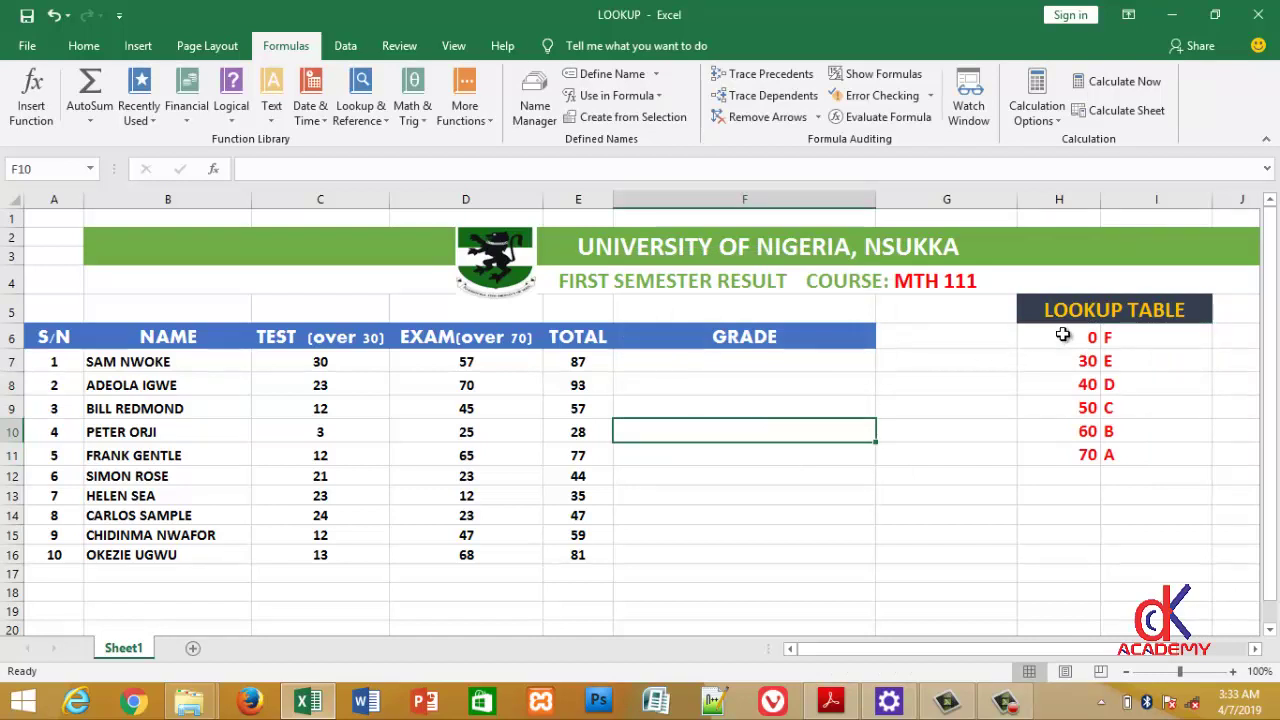
left_click_drag(1056, 338, 1116, 458)
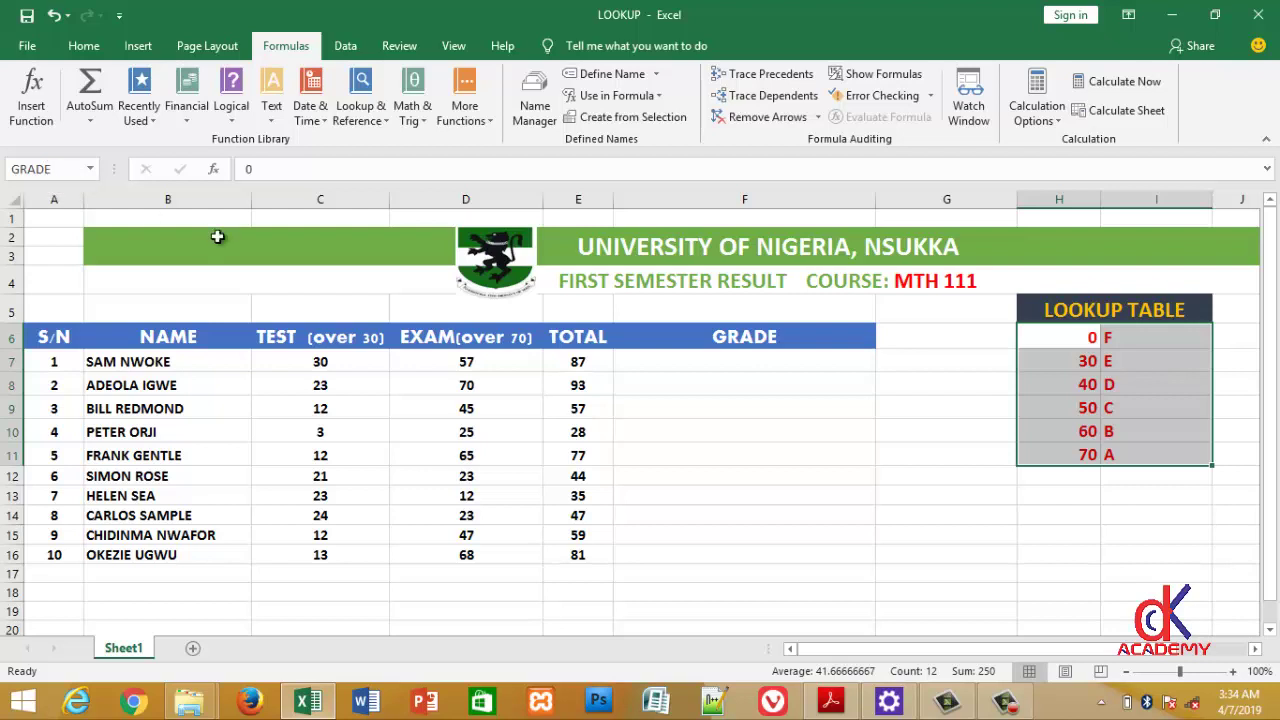
Begin a VLOOKUP formula in cell F7 with the total in E7 as the lookup value
left_click(623, 380)
left_click(617, 366)
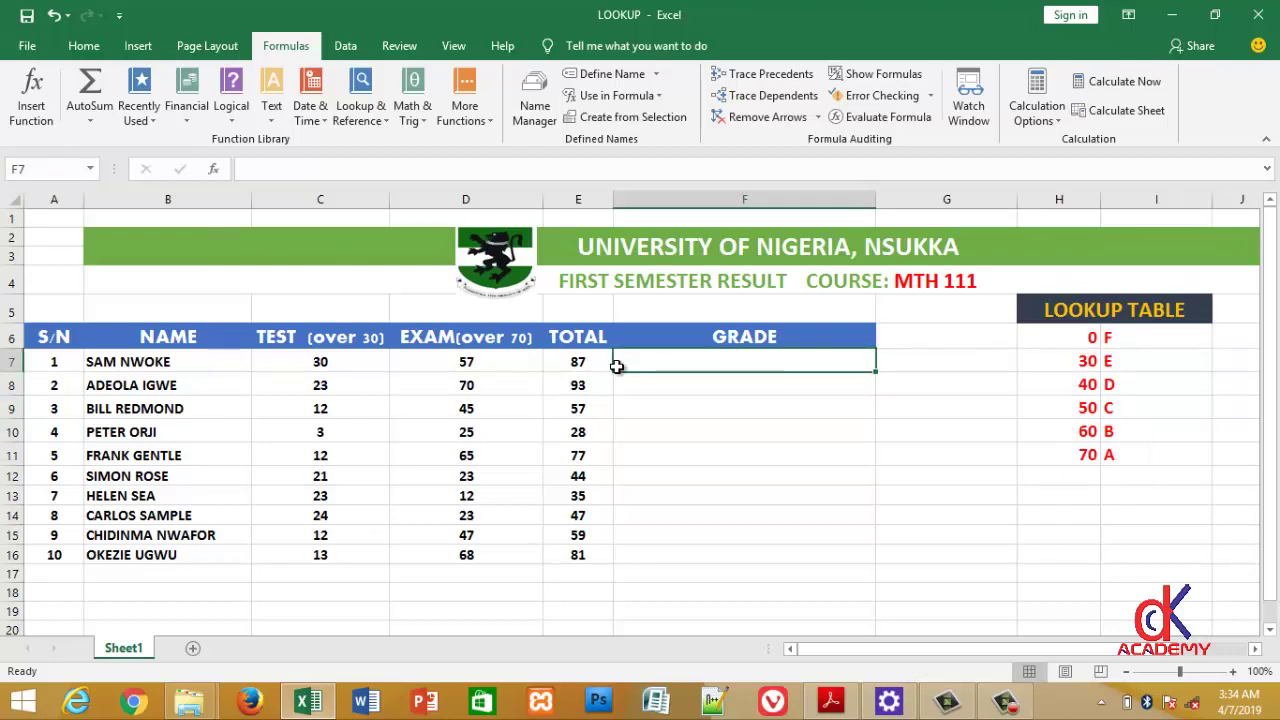
type("=VL")
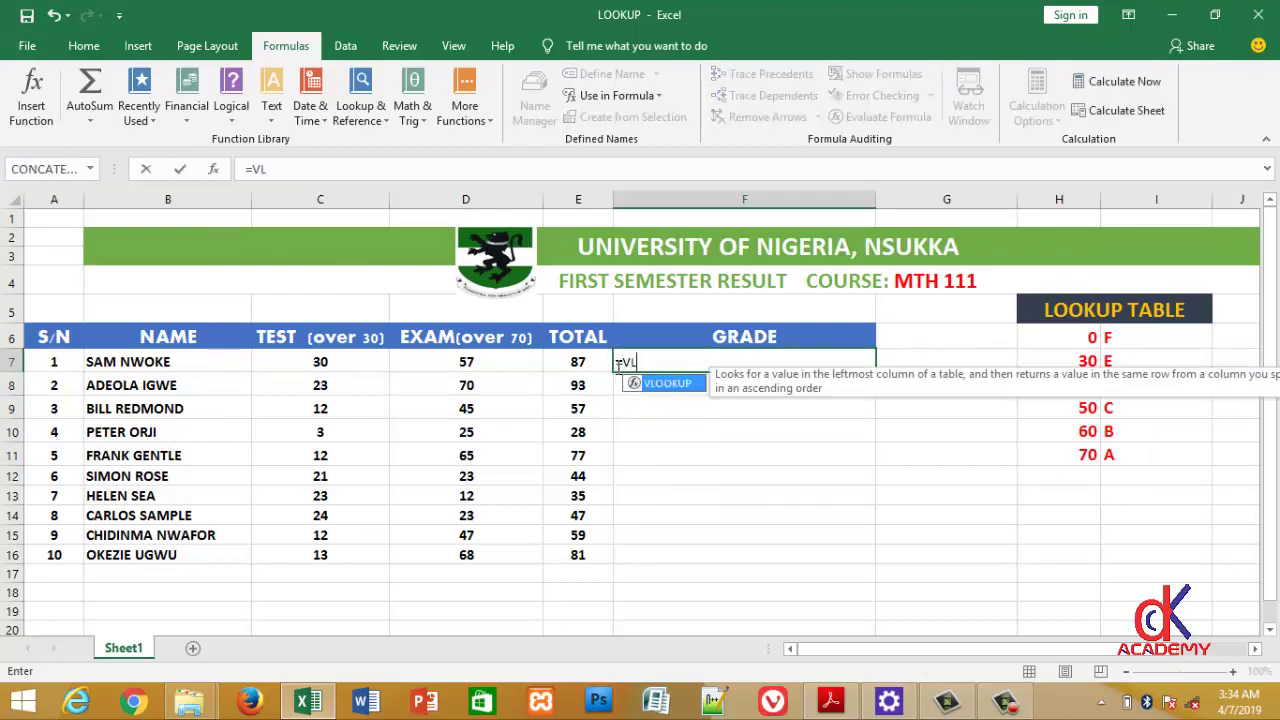
type("OOKUP()")
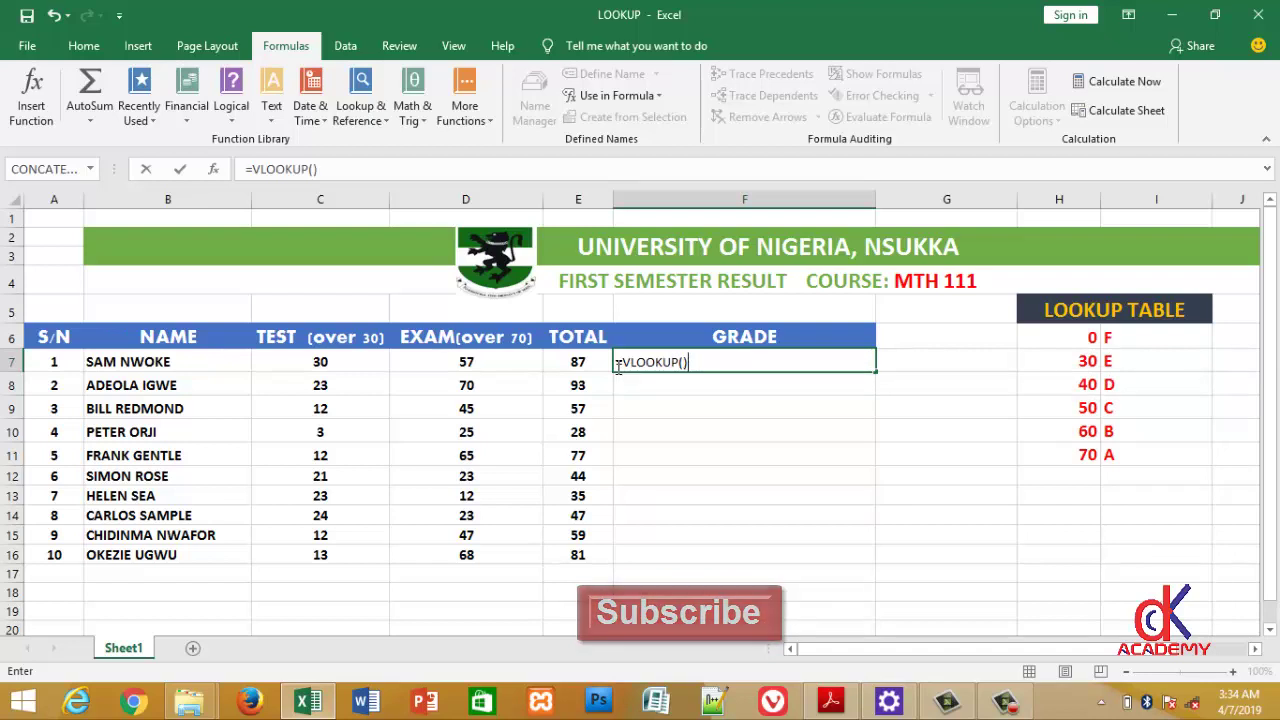
left_click(684, 362)
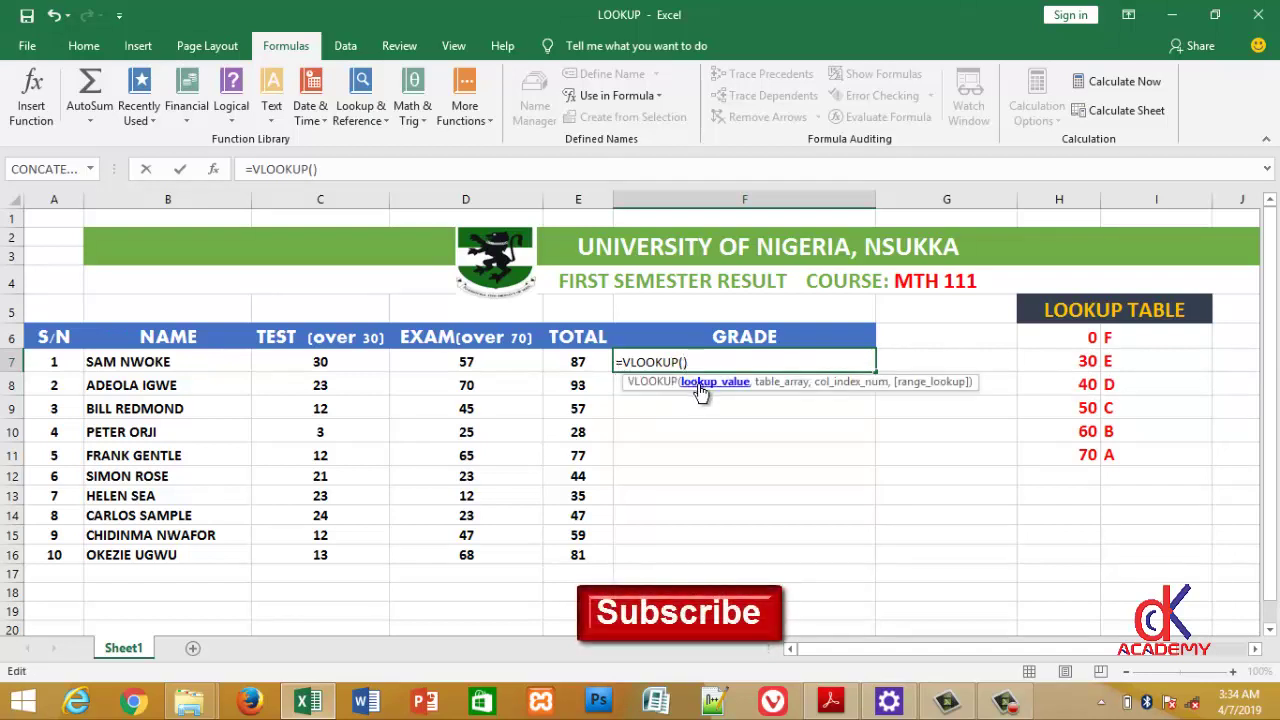
left_click(578, 362)
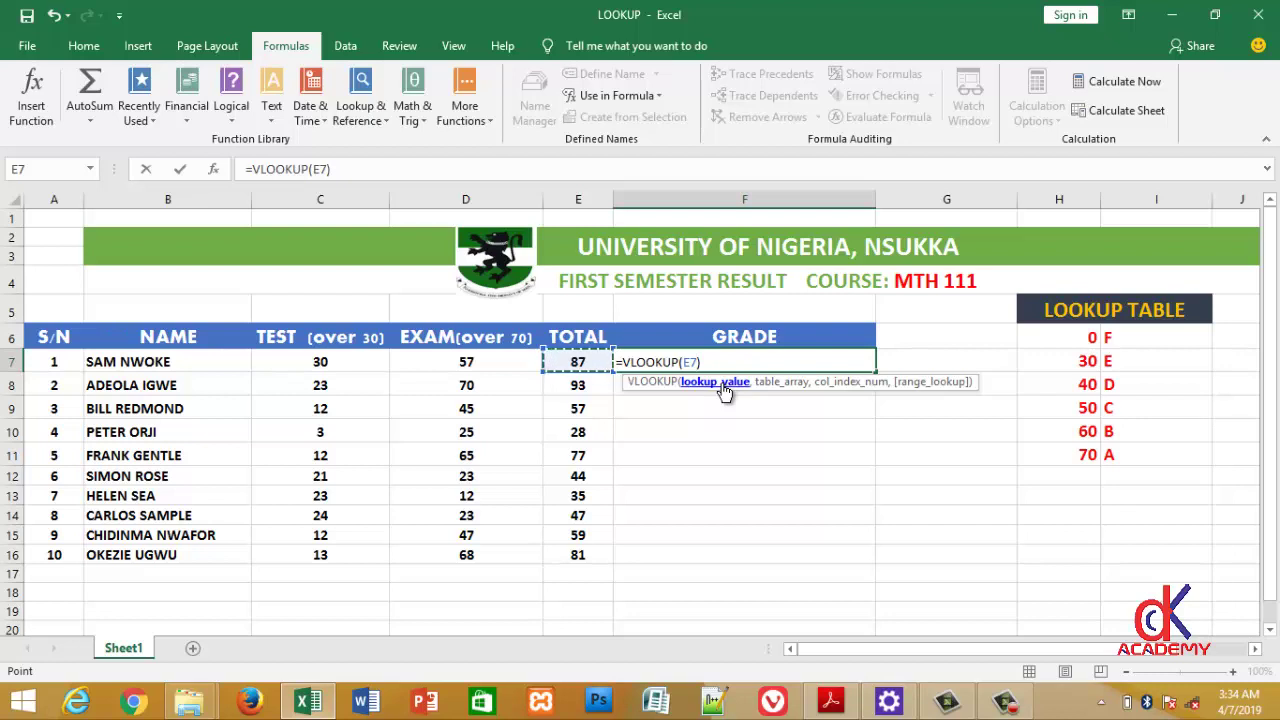
Complete the F7 formula as =VLOOKUP(E7,GRADE,2,TRUE), using the named range, column index 2 and approximate match
type(",")
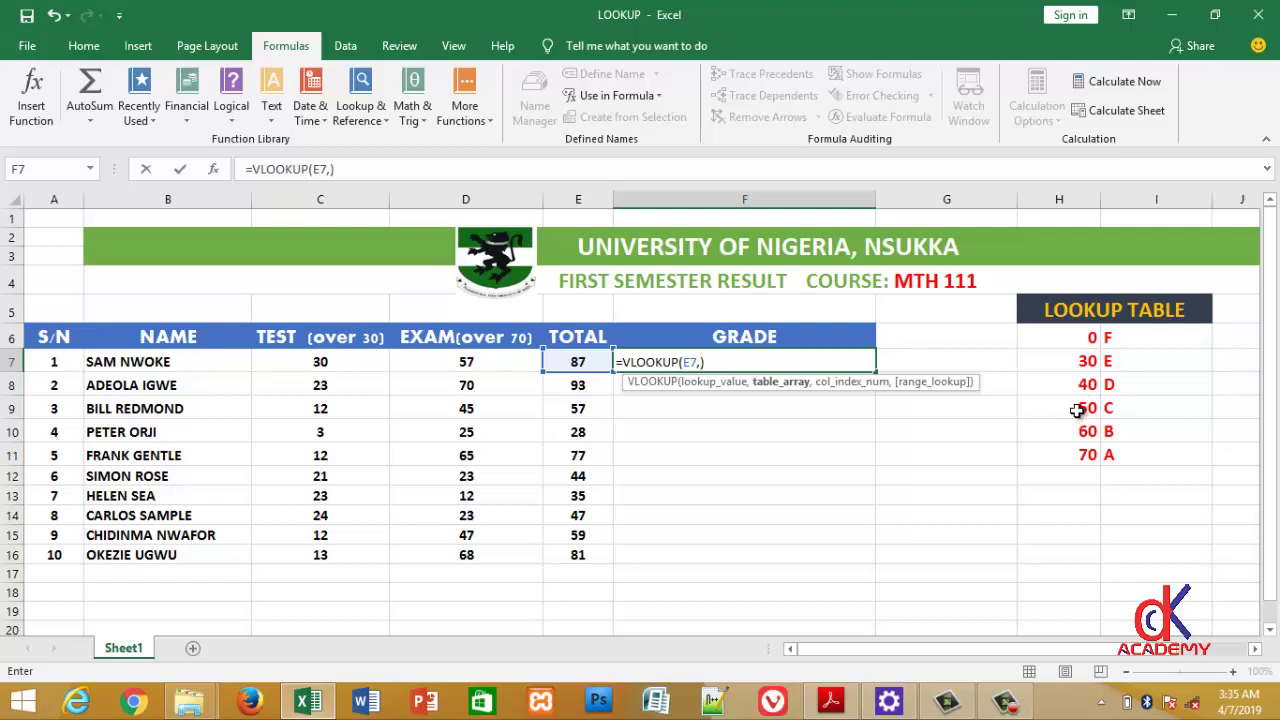
type("GRAD")
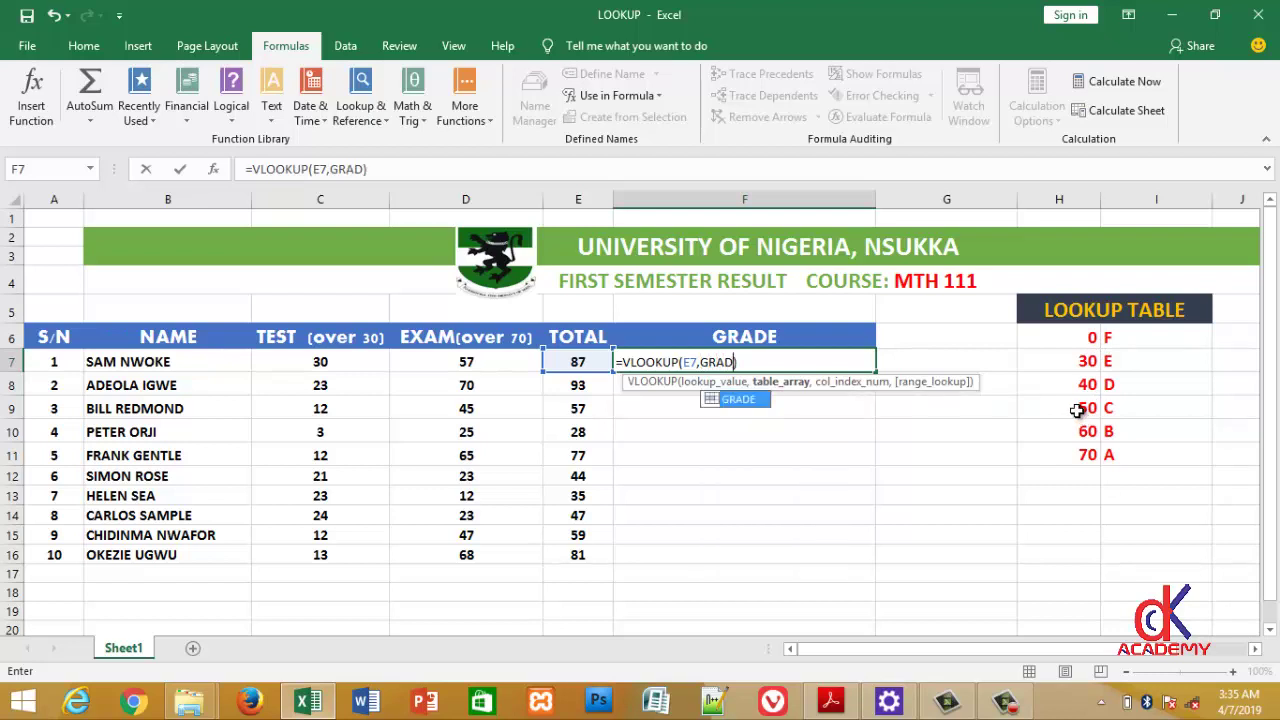
type("E")
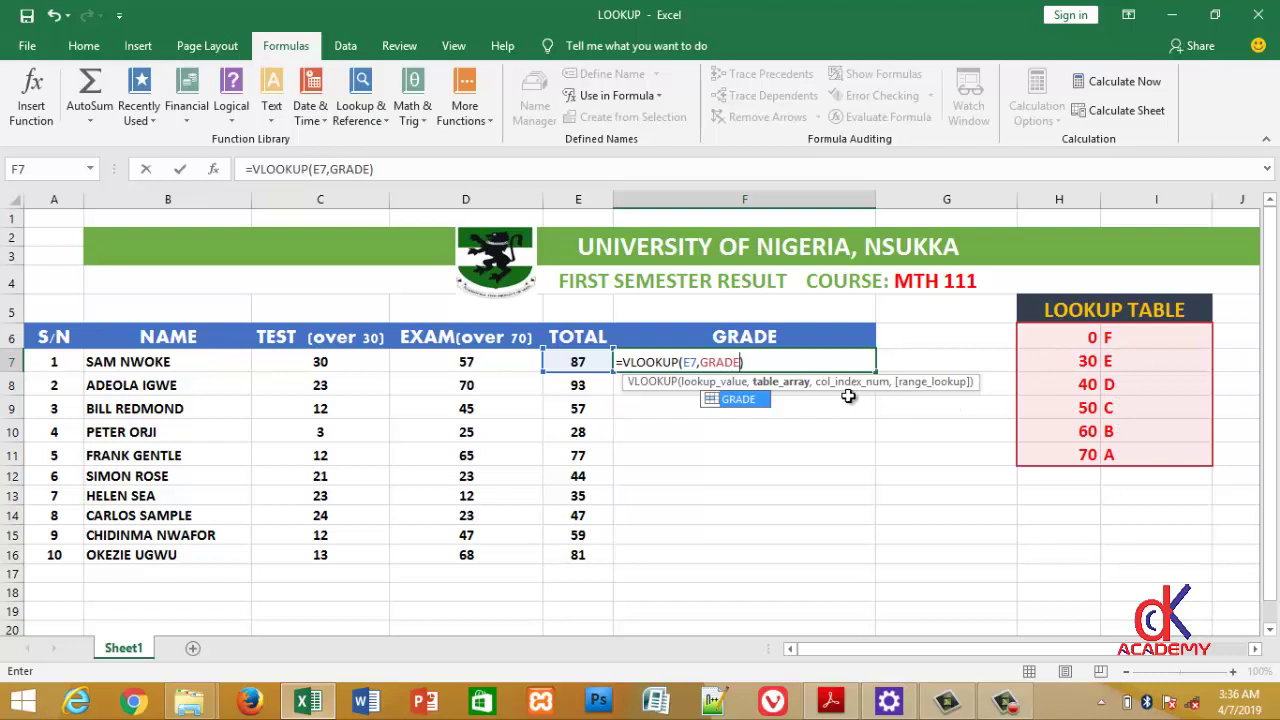
type(",")
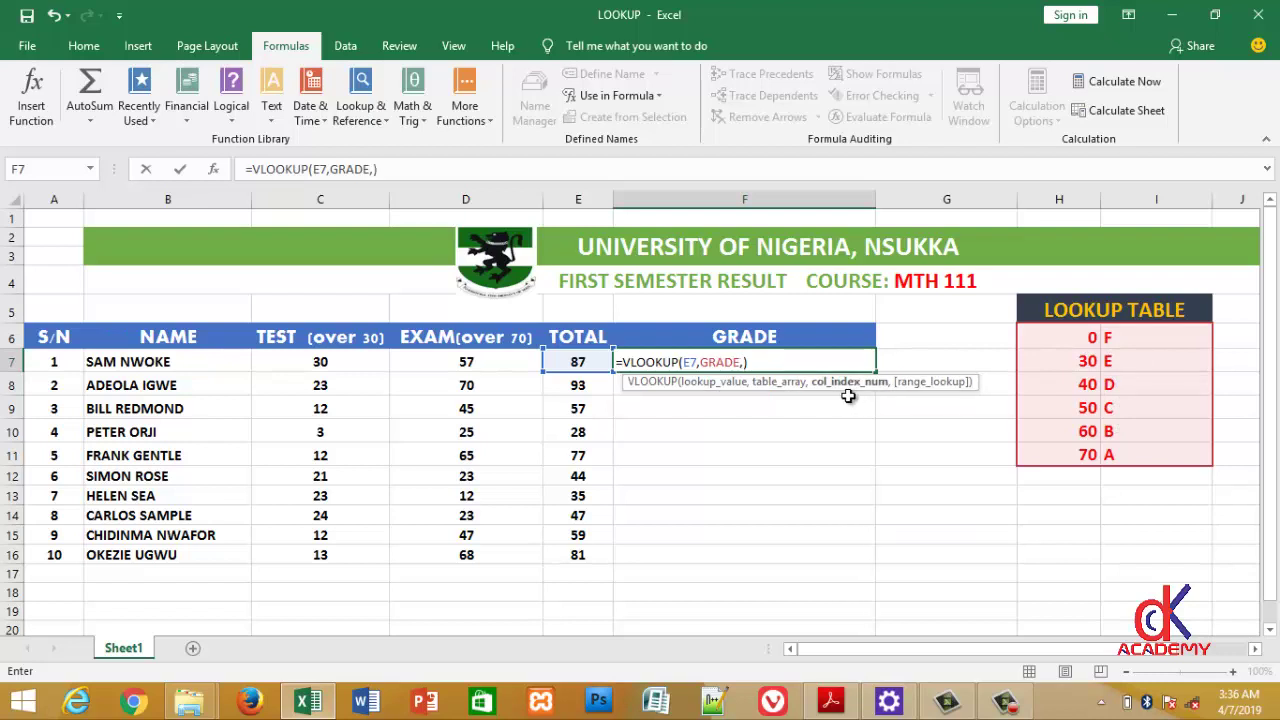
type("2")
type(",")
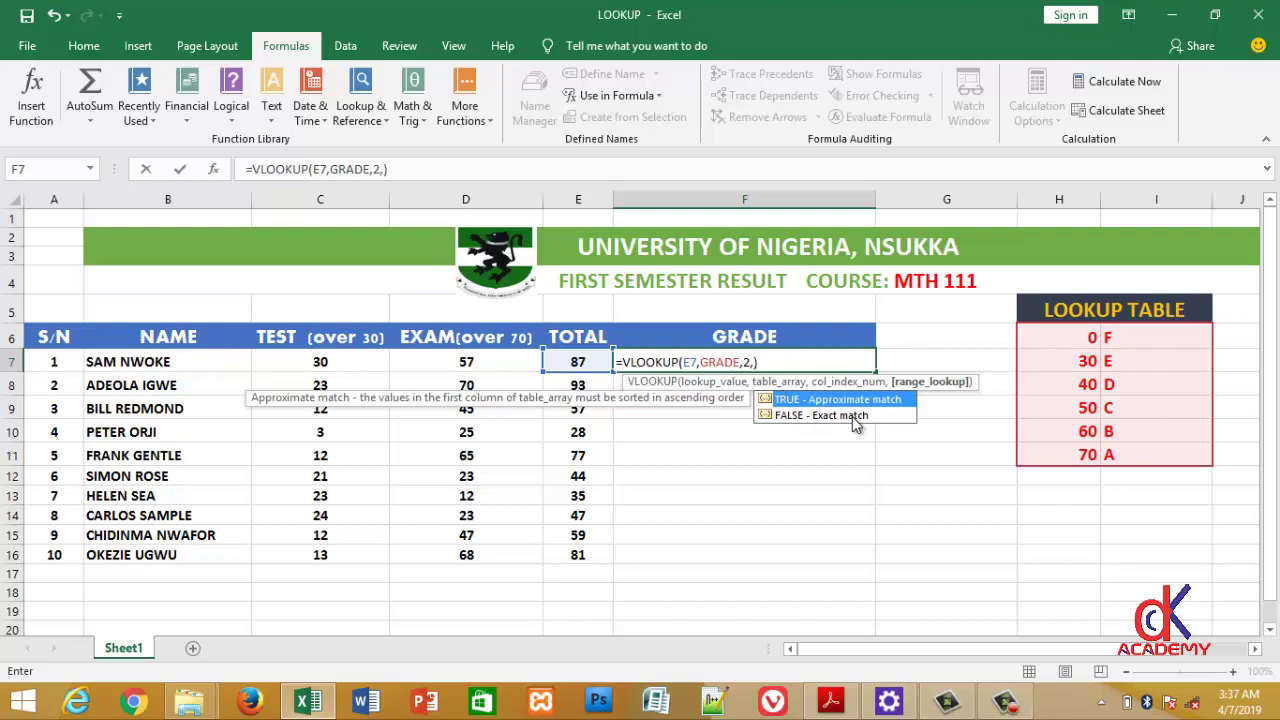
type("TRUE")
key("Return")
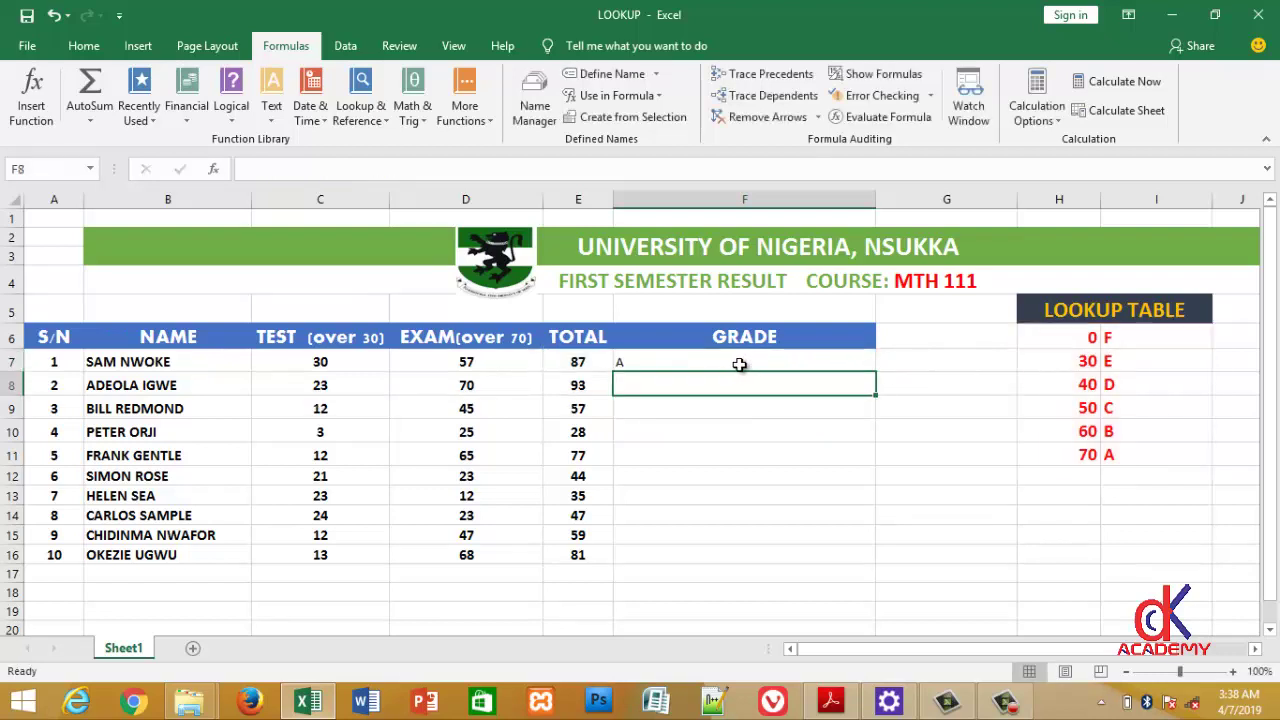
Fill the VLOOKUP formula from F7 down through F16 to grade the remaining students
left_click(740, 362)
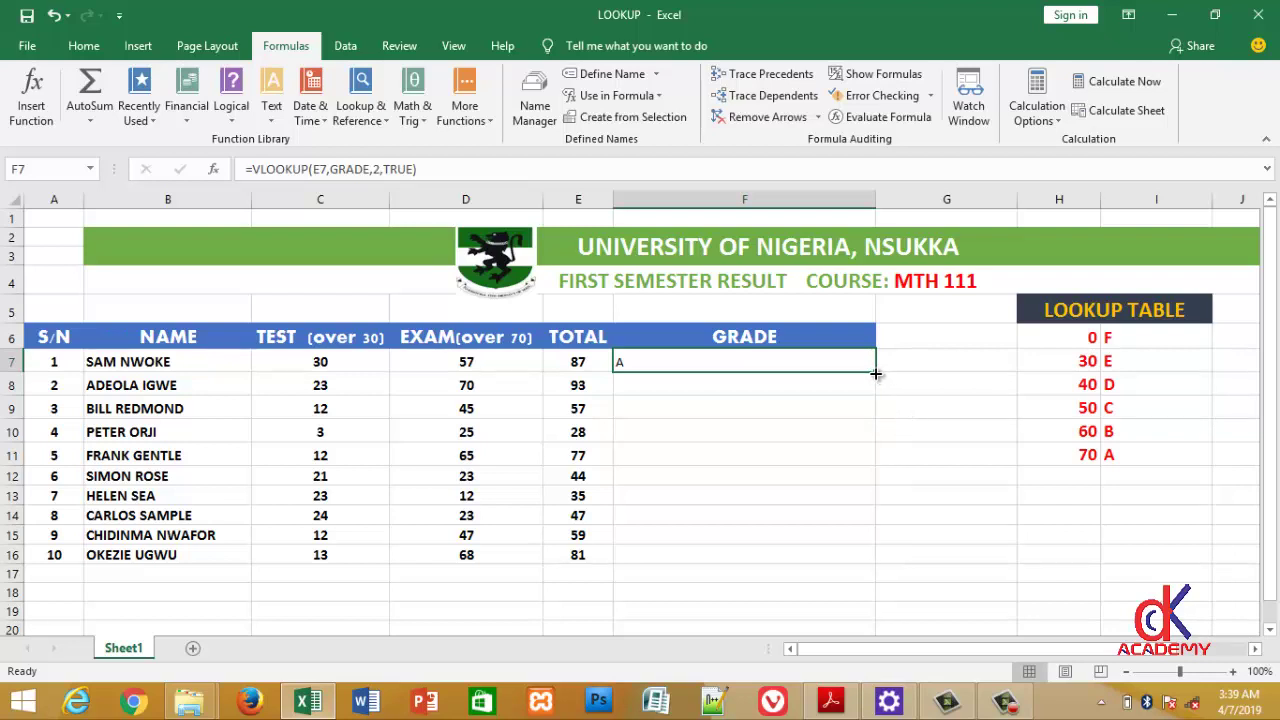
left_click_drag(875, 373, 825, 558)
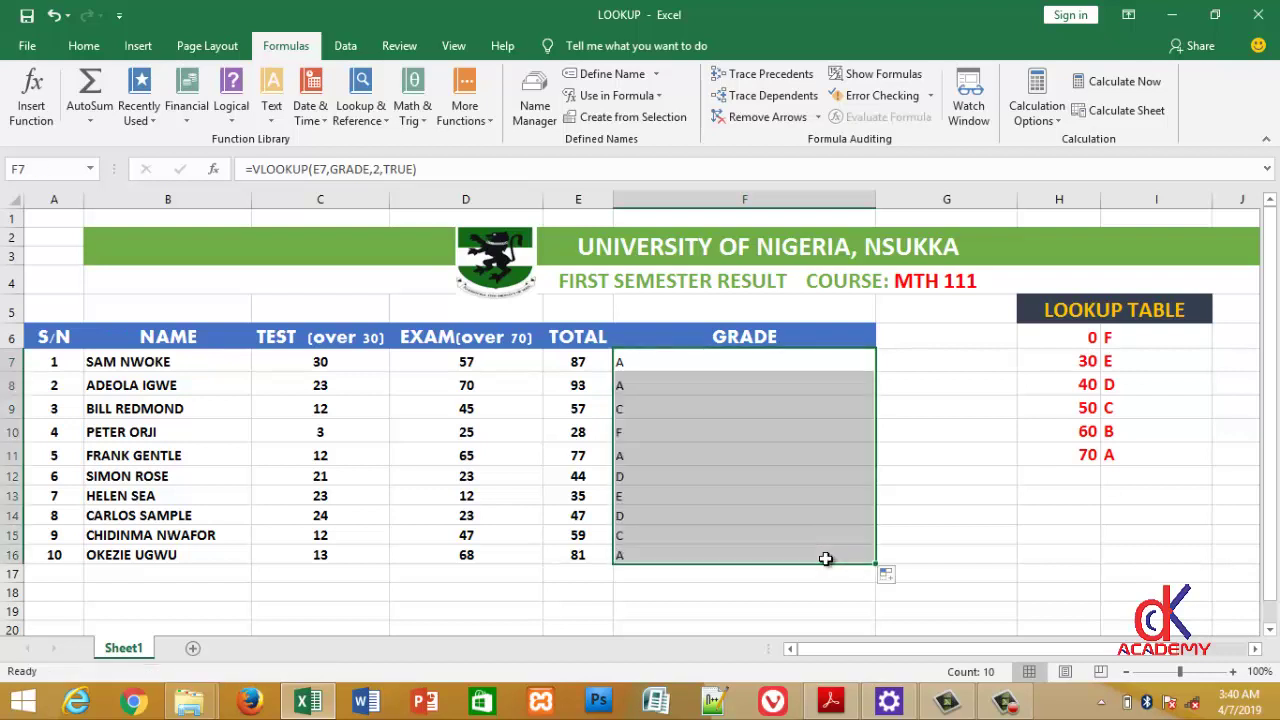
Check the filled VLOOKUP formulas and grades in individual GRADE cells between F7 and F15 against the totals and the lookup table
left_click(824, 518)
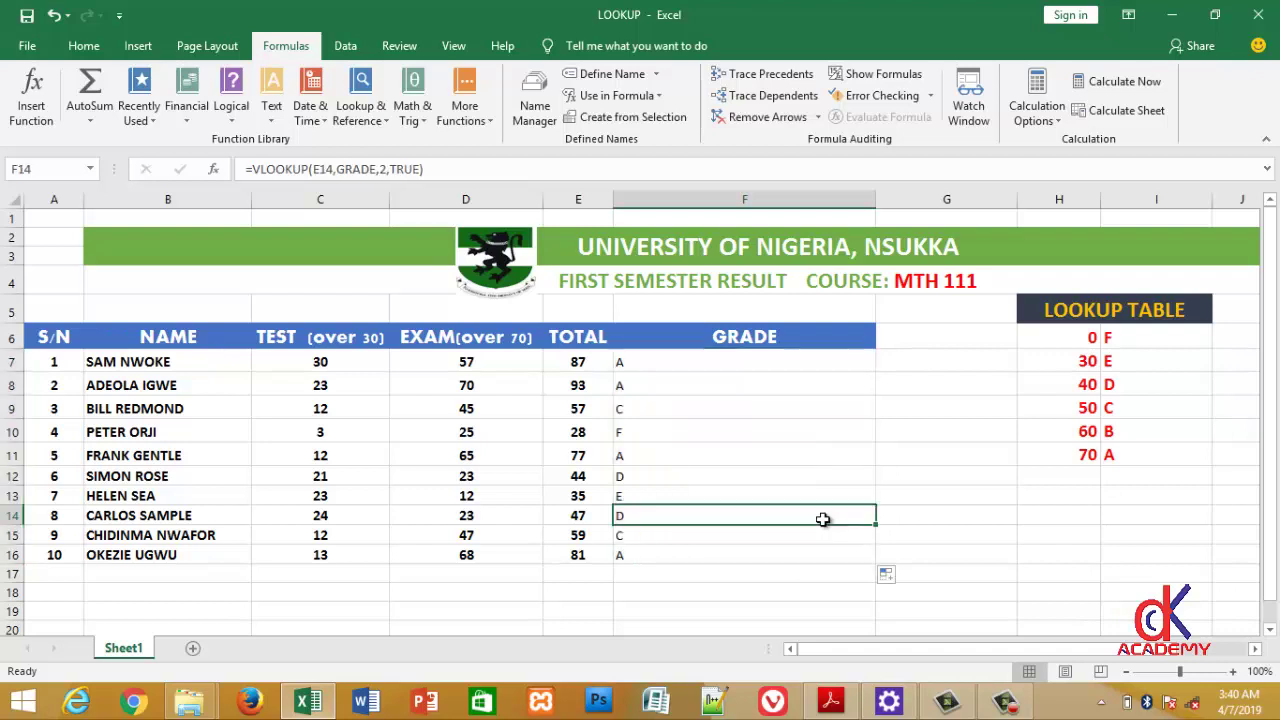
left_click(685, 383)
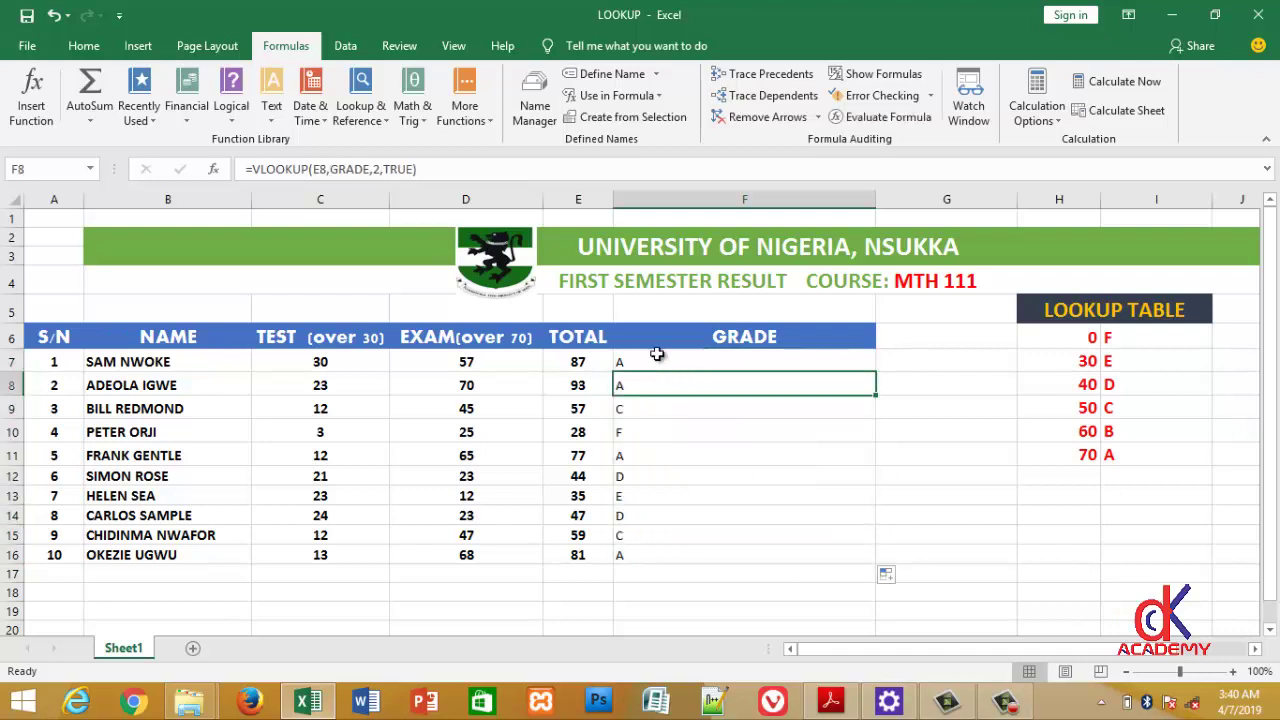
left_click(657, 356)
left_click(638, 392)
left_click(627, 428)
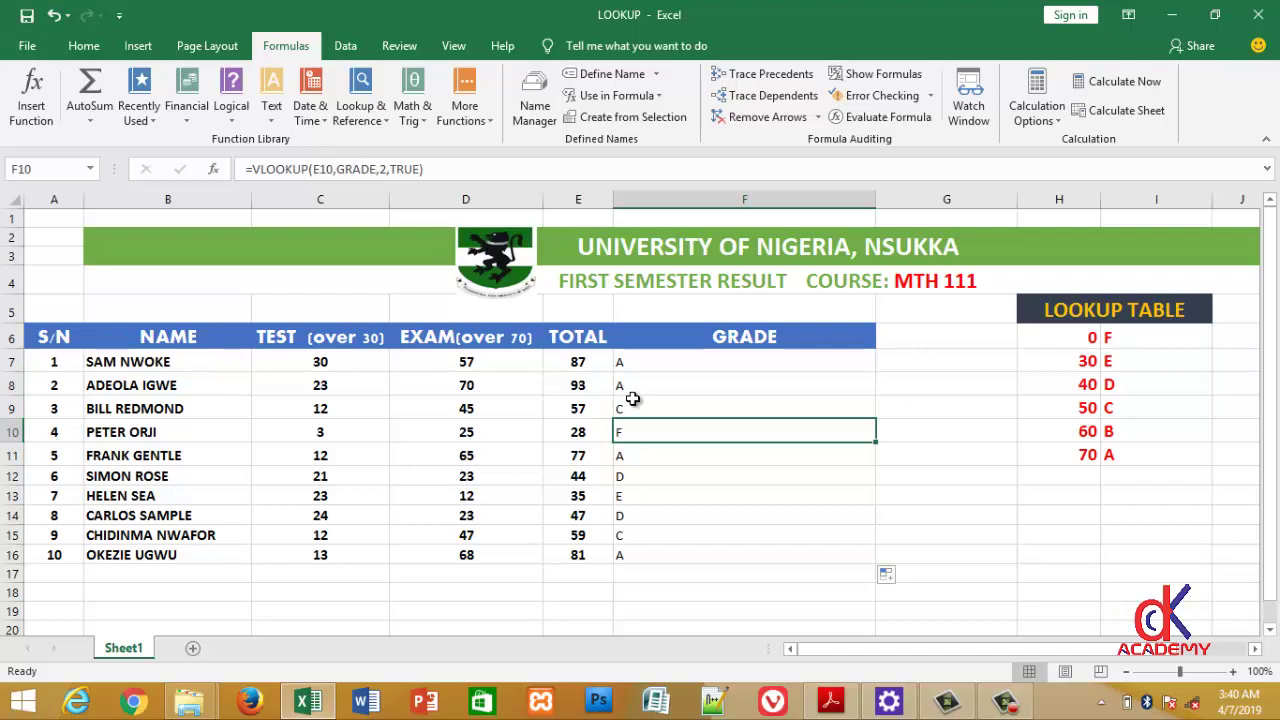
left_click(630, 404)
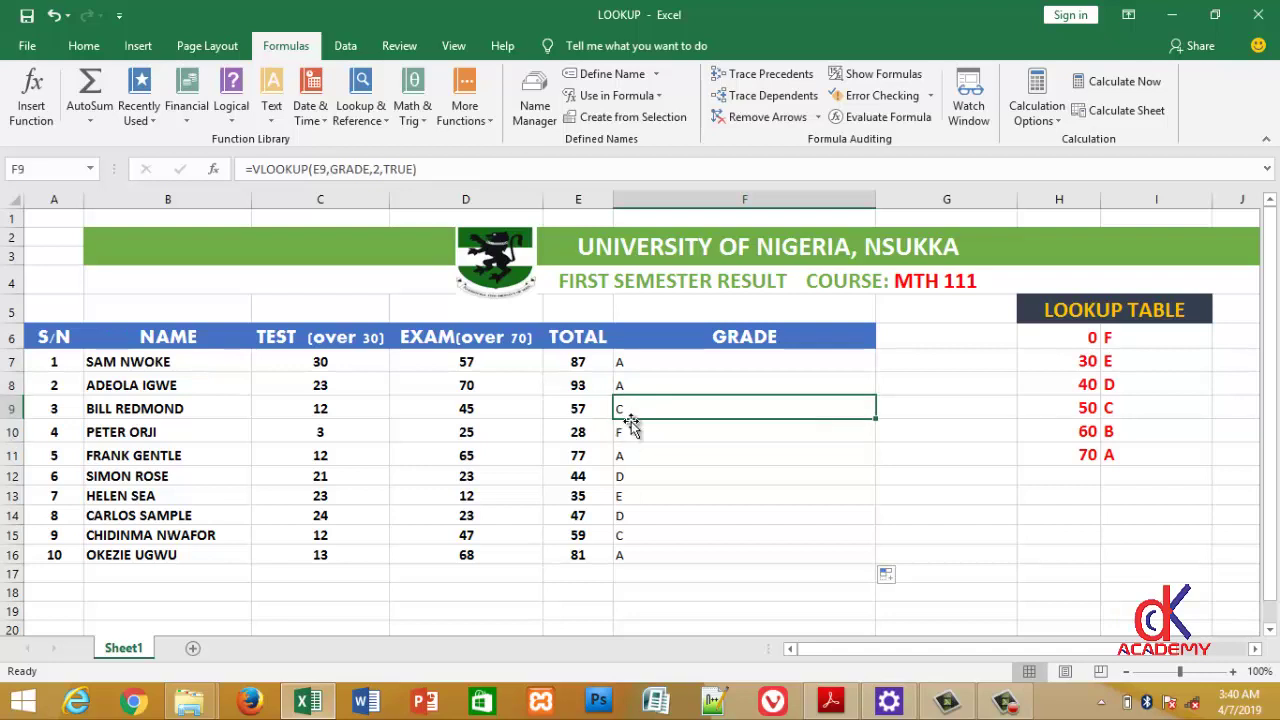
left_click(621, 492)
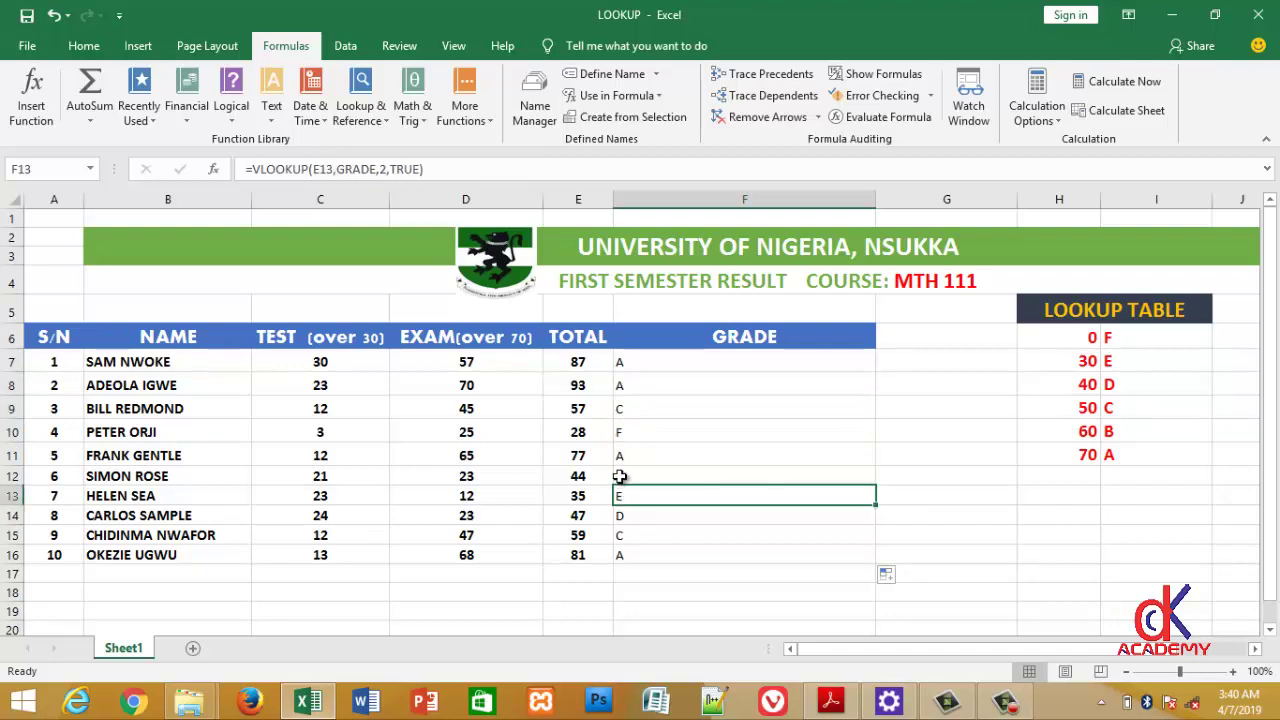
left_click(619, 538)
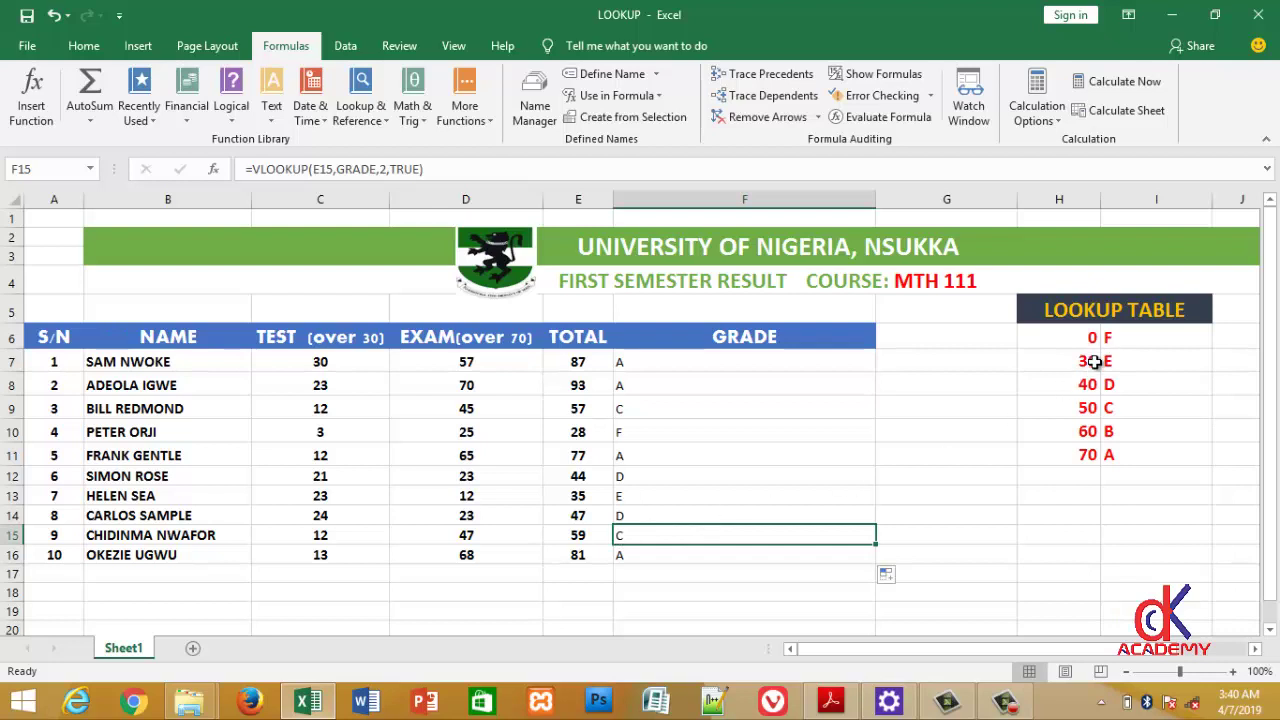
left_click(659, 362)
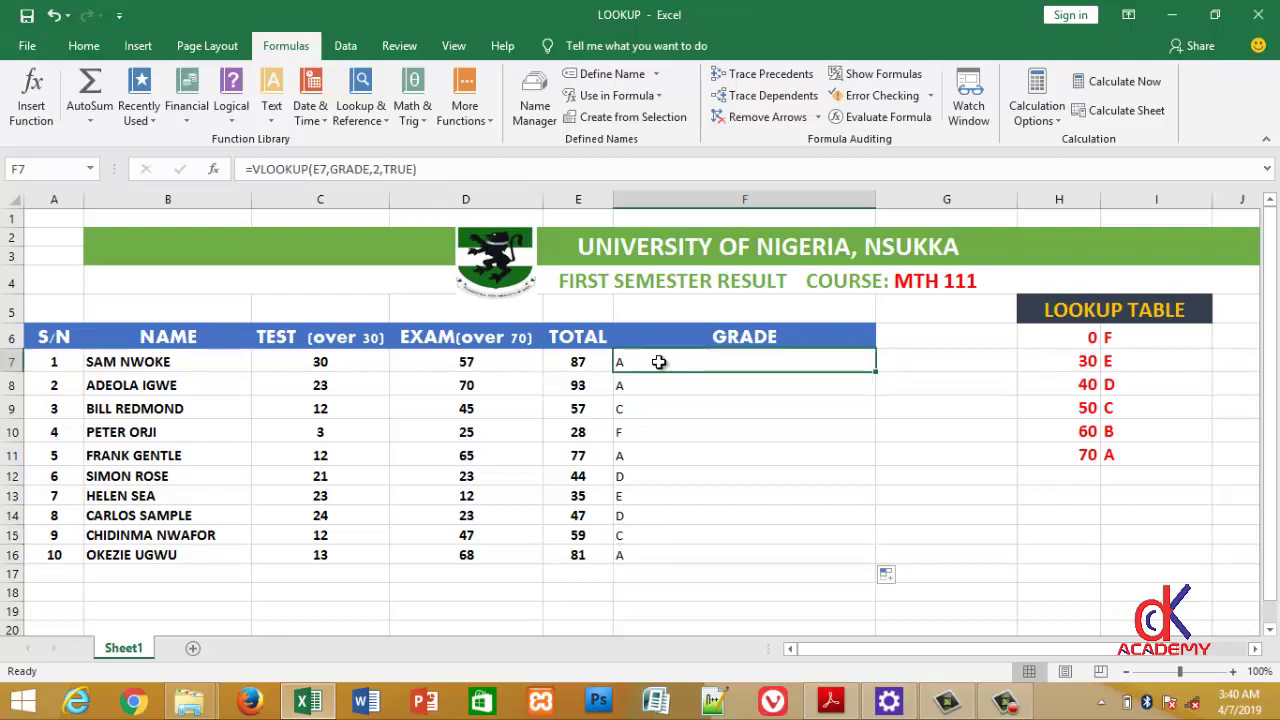